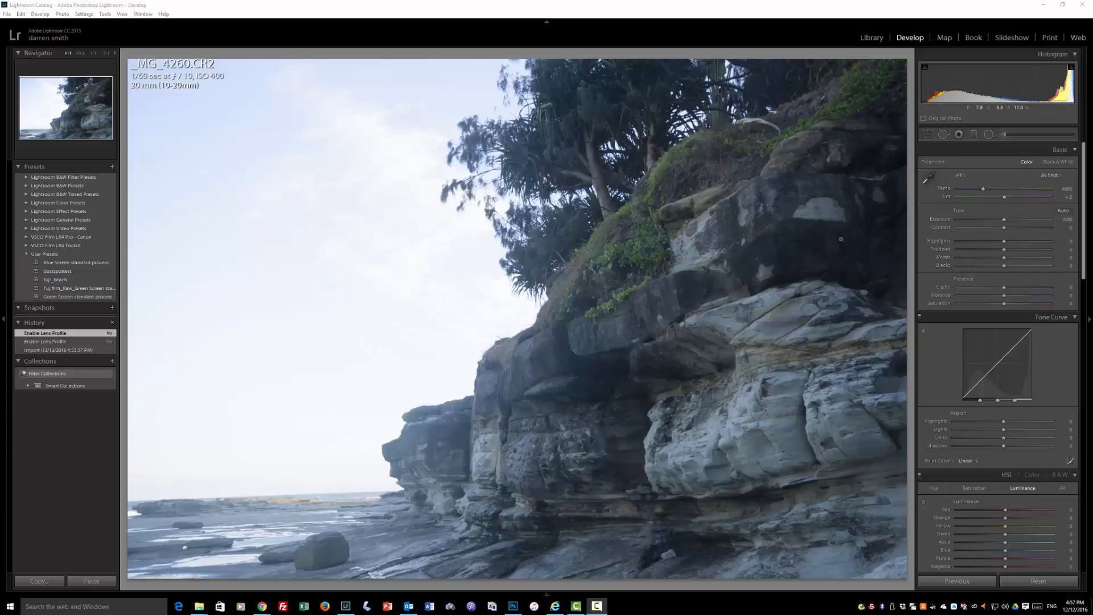
Set the photo's white balance temperature to 5600 and lower the Highlights to −100
click(1067, 188)
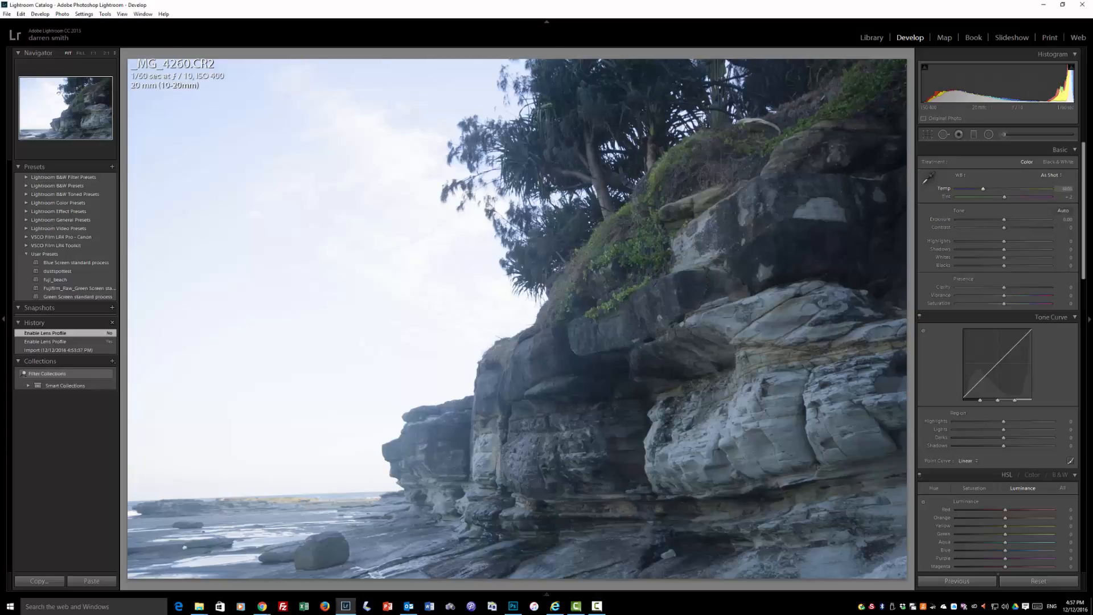
text(5600)
key(Return)
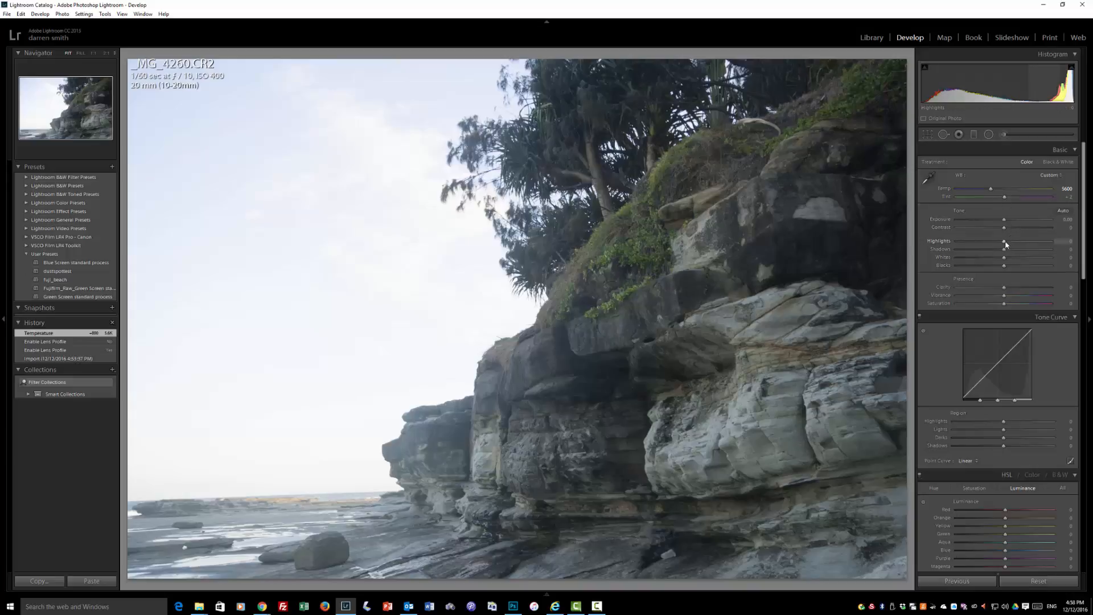
drag(1006, 245, 967, 246)
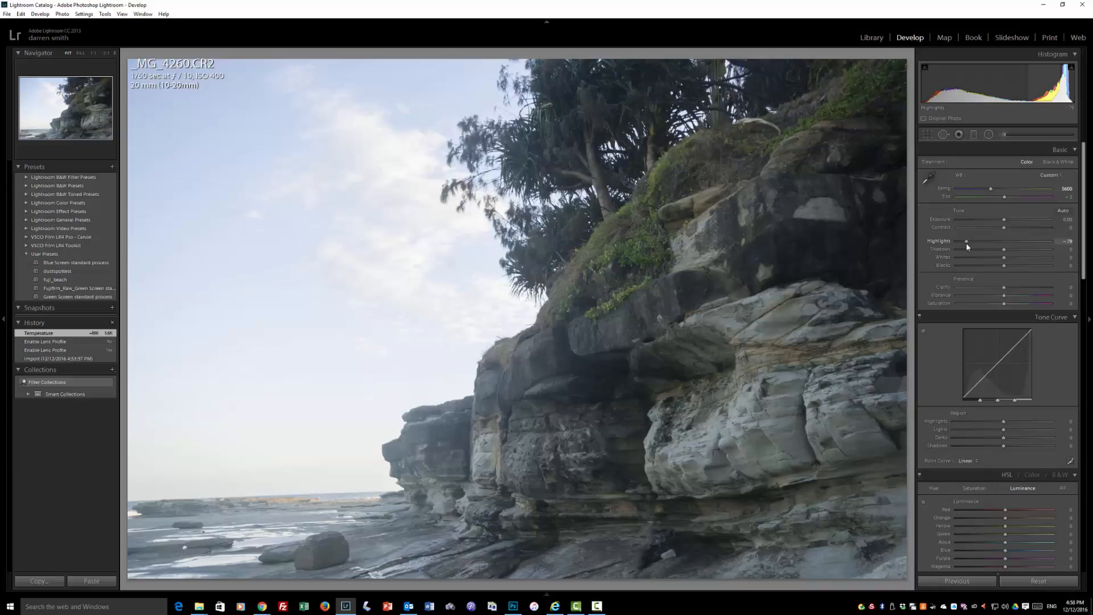
drag(967, 246, 952, 248)
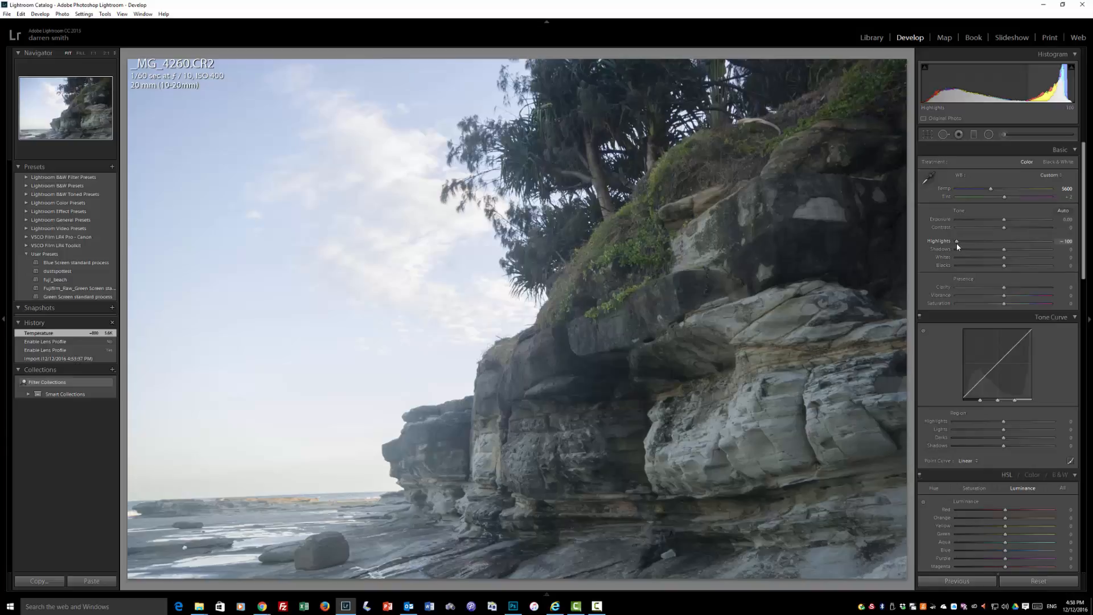
mouse_move(958, 246)
mouse_down()
mouse_move(970, 244)
mouse_move(955, 245)
mouse_up()
drag(952, 243, 952, 243)
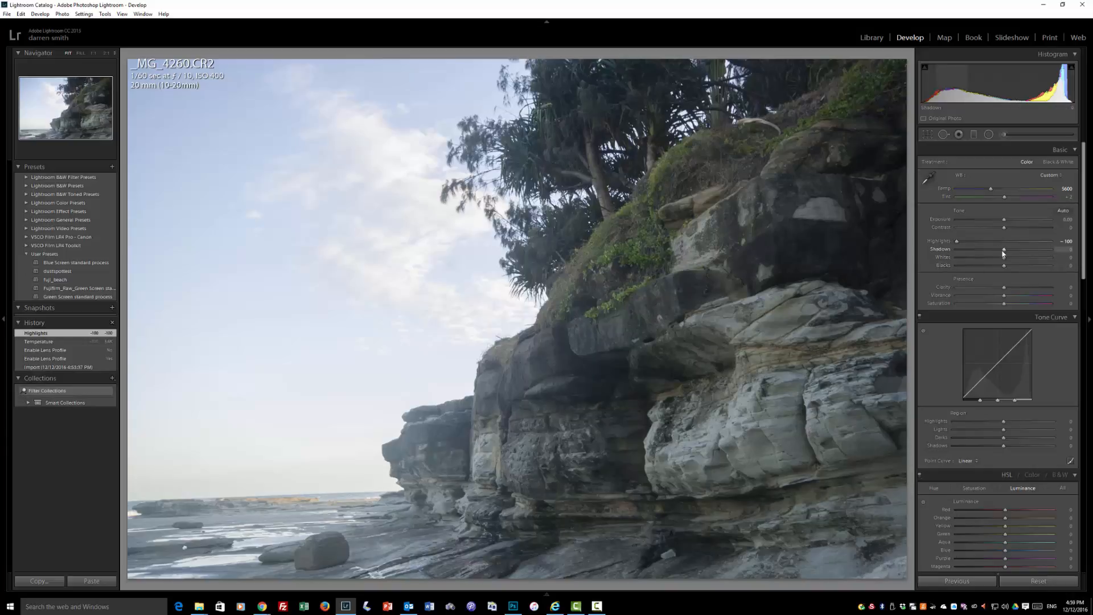
Raise the photo's Shadows to +22 and lower the Blacks to −17
drag(1004, 253, 1013, 251)
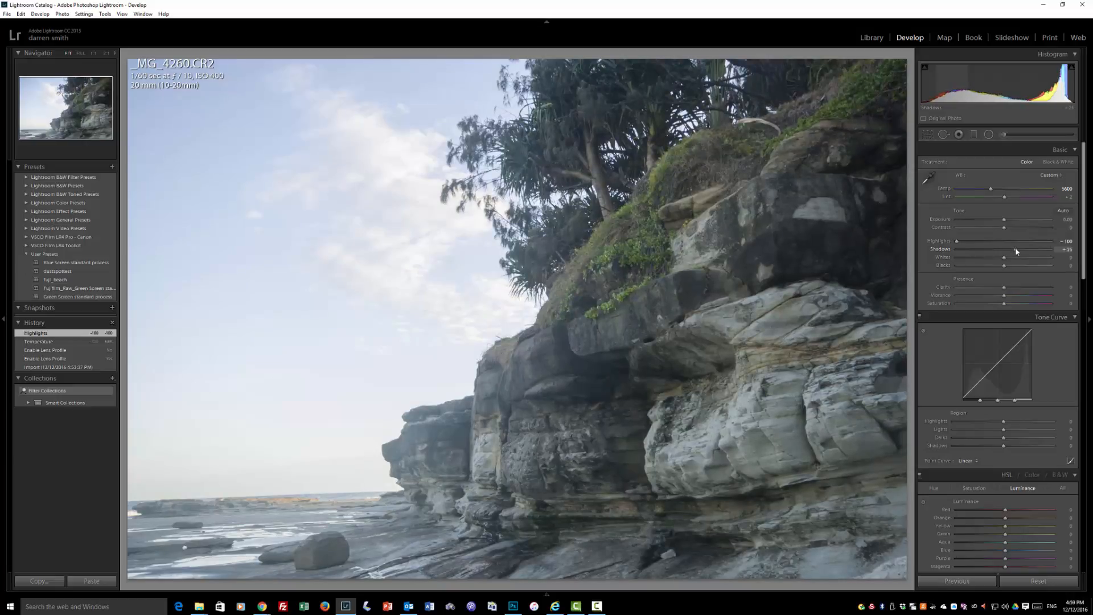
drag(1017, 251, 1014, 249)
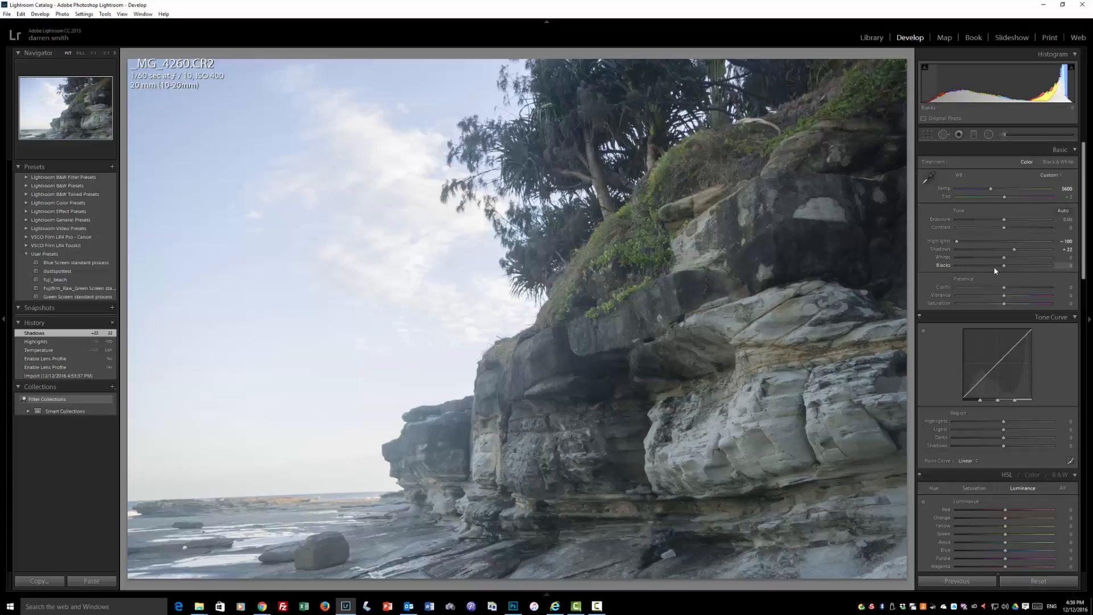
drag(995, 270, 998, 269)
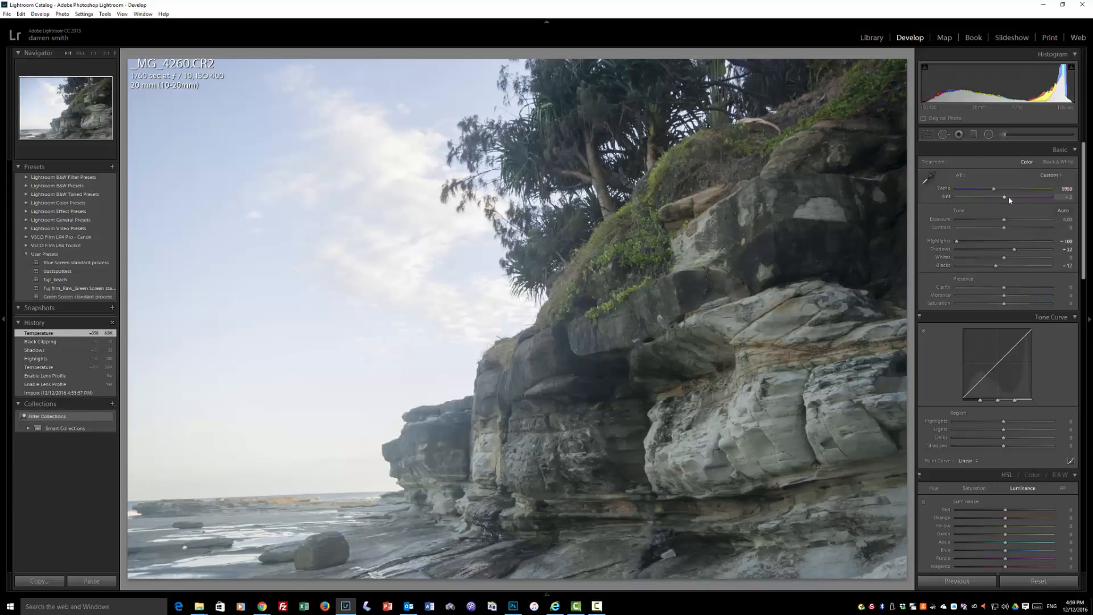
Warm the white balance to a temperature of 5950 with a tint of +10
drag(1016, 199, 1007, 199)
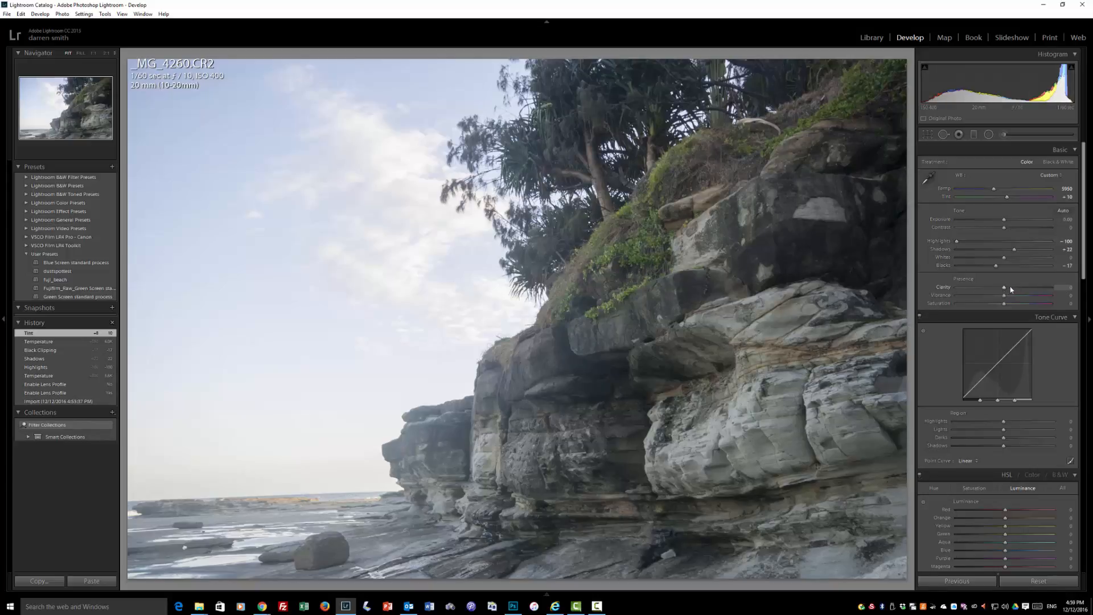
Set the photo's Clarity to +22 and its Vibrance to +13
drag(1005, 289, 1014, 289)
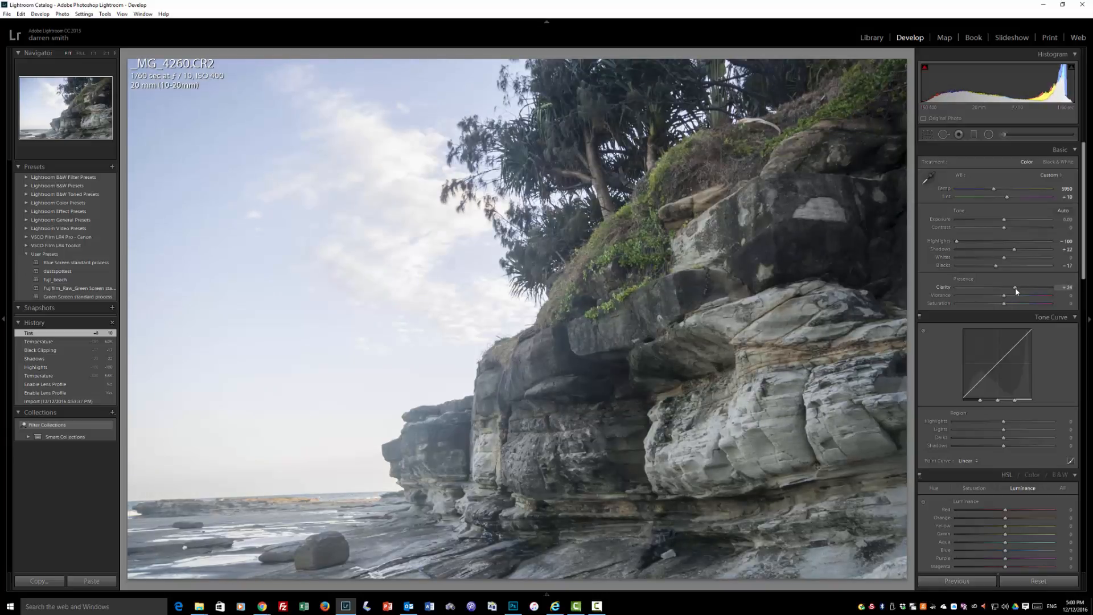
drag(1016, 288, 1012, 288)
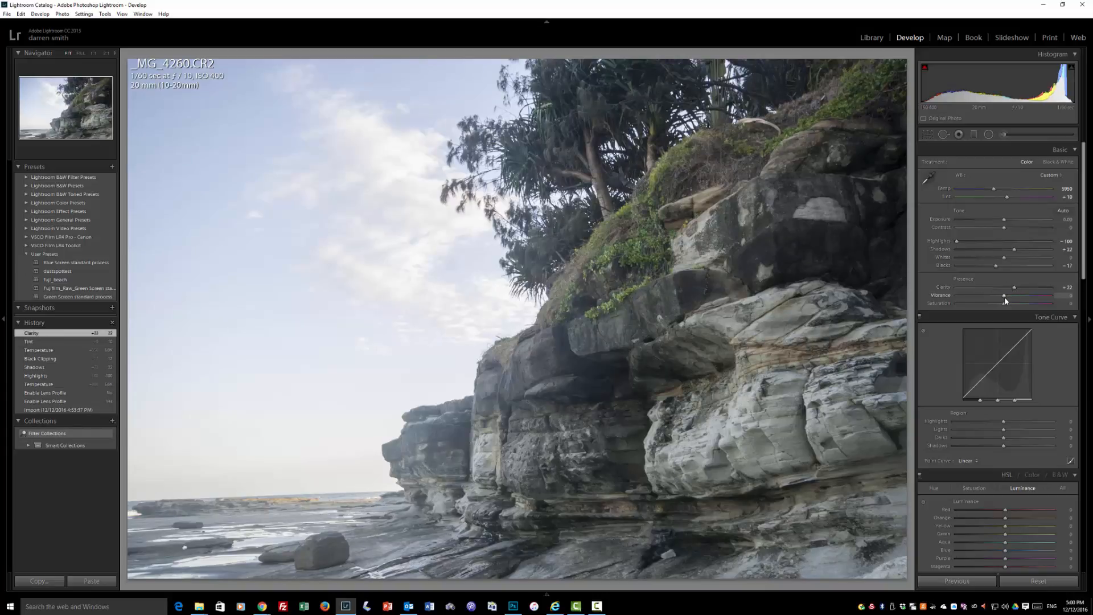
drag(1004, 300, 1011, 300)
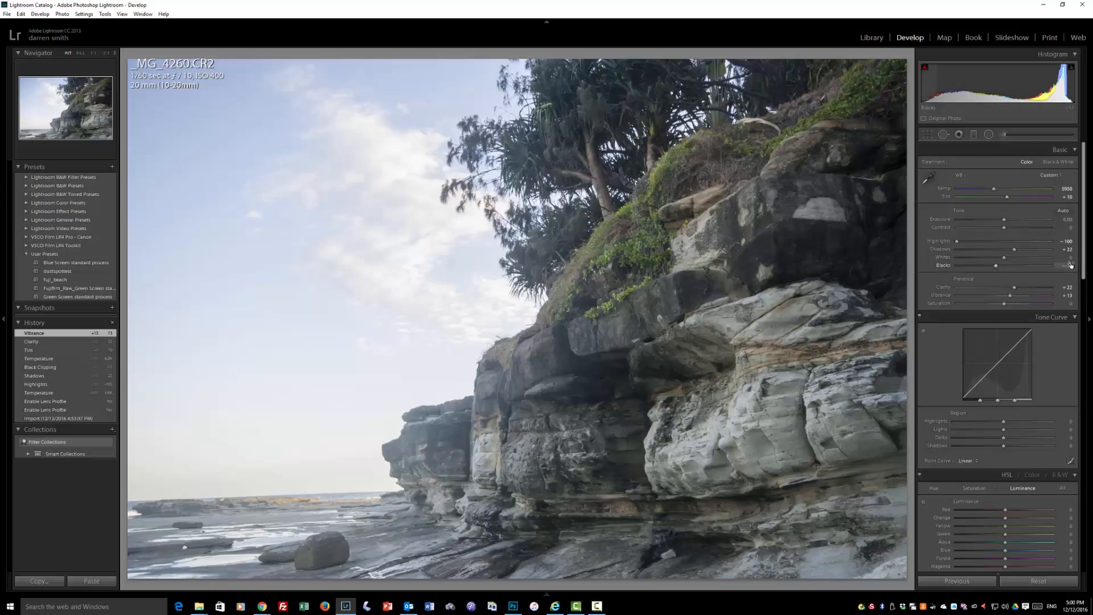
Set the tone curve's Lights to +6, and try raising the Darks before resetting them to 0
drag(1084, 271, 1084, 312)
scroll(956, 254, down, 2)
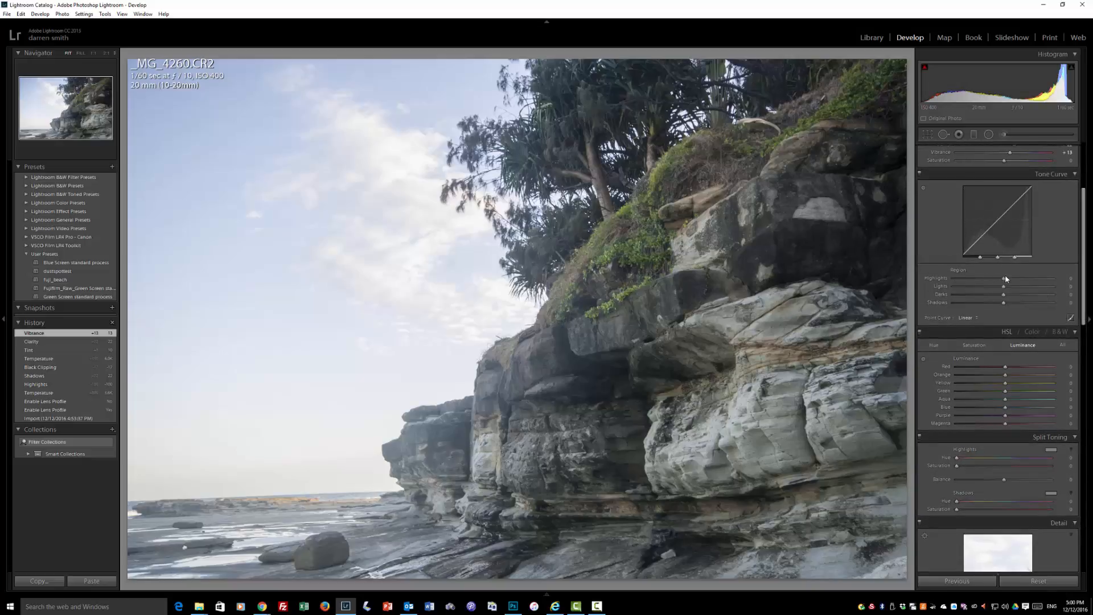
drag(1003, 286, 1022, 296)
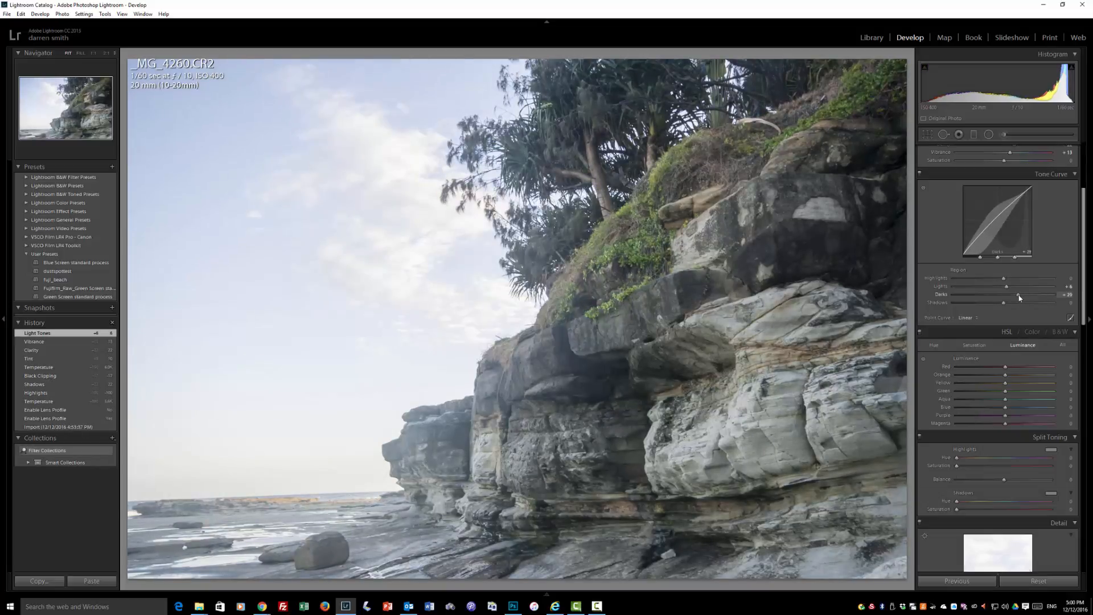
drag(1014, 295, 1015, 295)
double_click(942, 294)
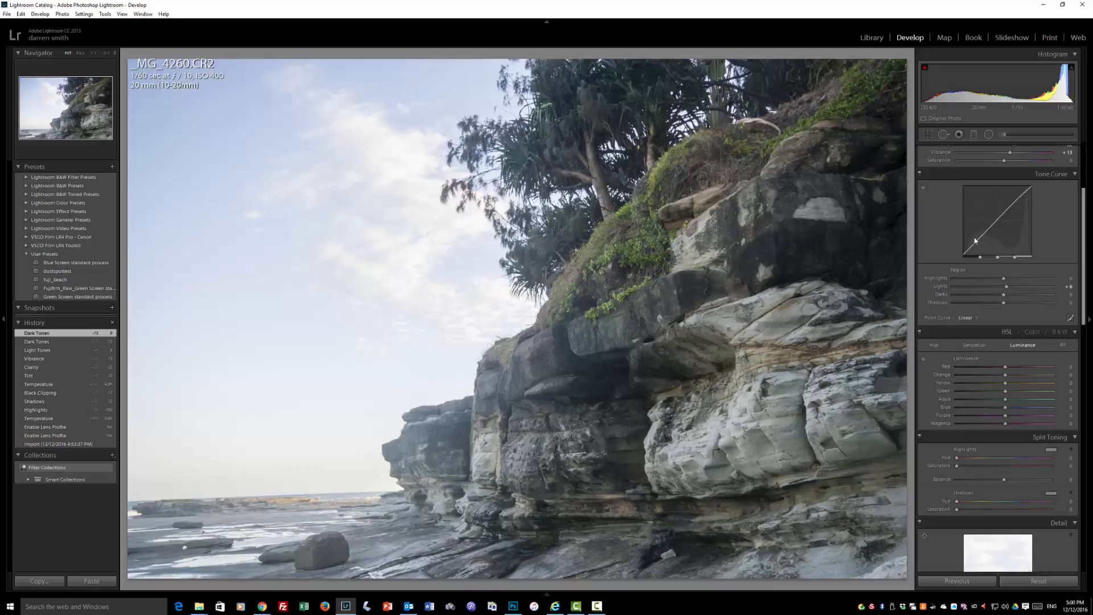
Boost the Blue saturation to +24 with the targeted adjustment tool on the blue area of the sky
drag(1084, 282, 1082, 315)
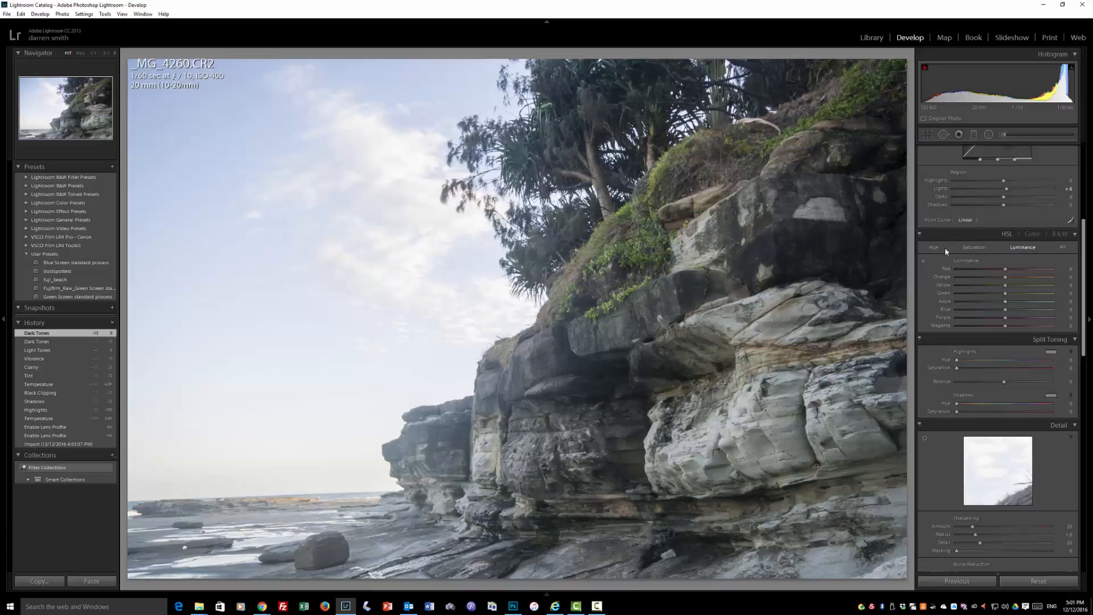
click(975, 248)
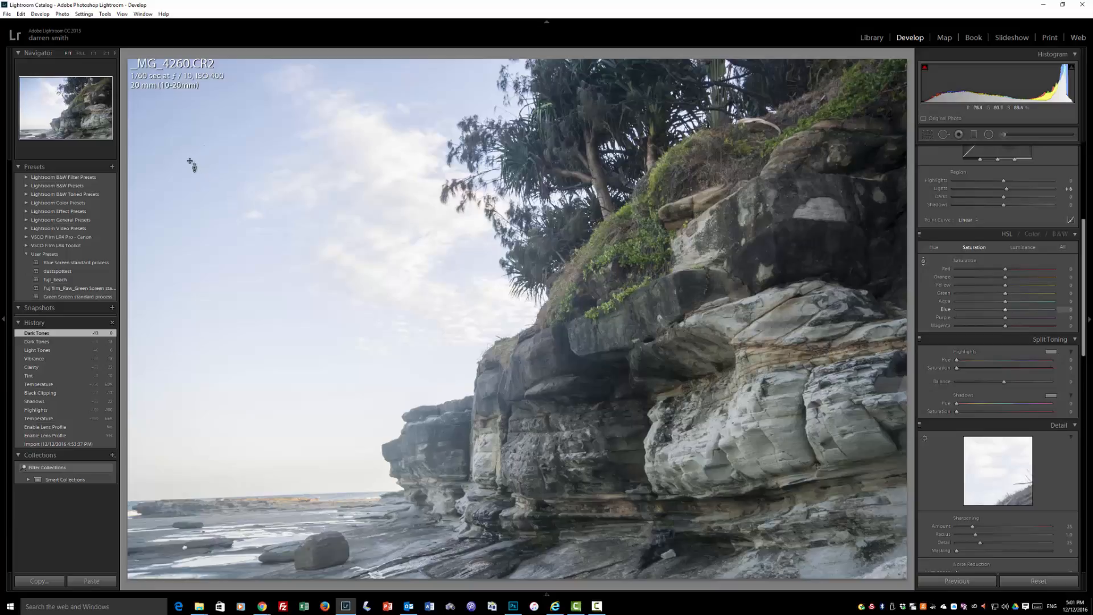
drag(190, 162, 189, 139)
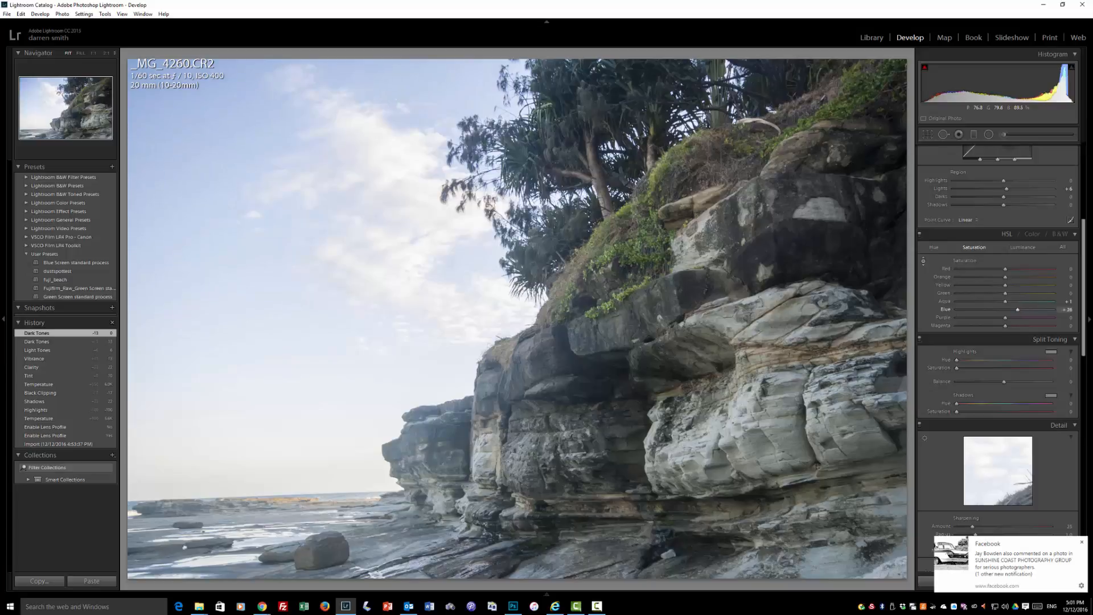
drag(190, 139, 249, 154)
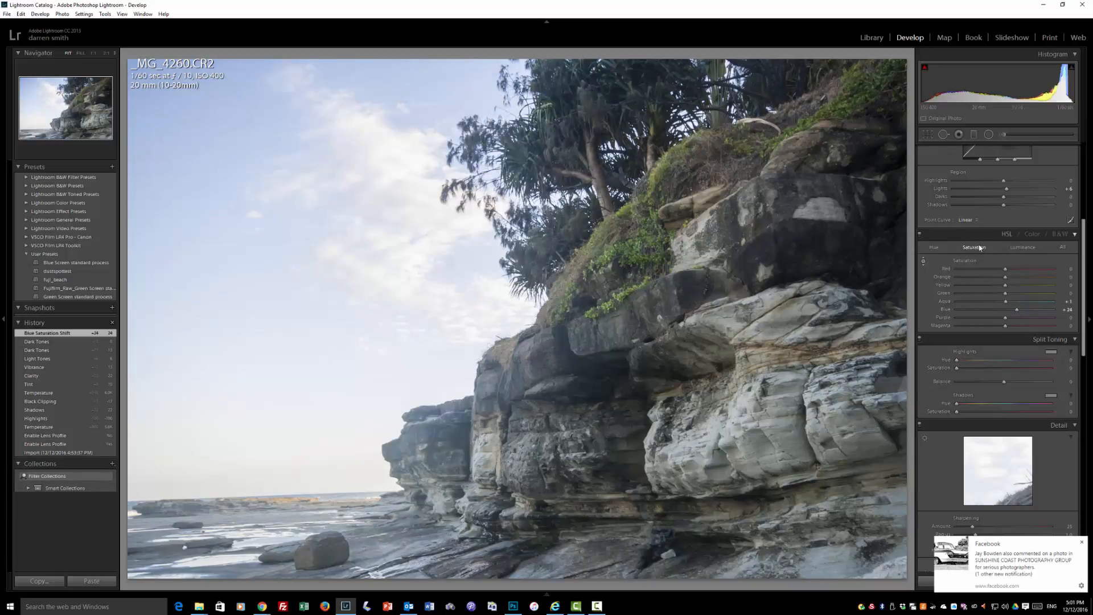
Darken the sky by lowering the Blue luminance to −19 with the targeted adjustment tool, and deactivate the tool
click(1027, 248)
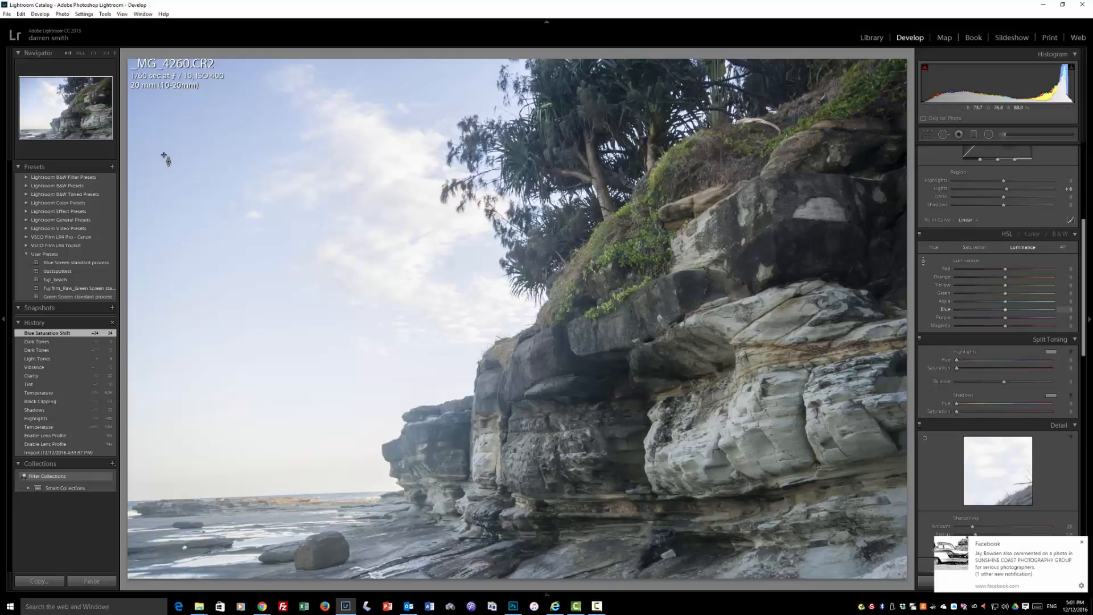
drag(173, 157, 177, 167)
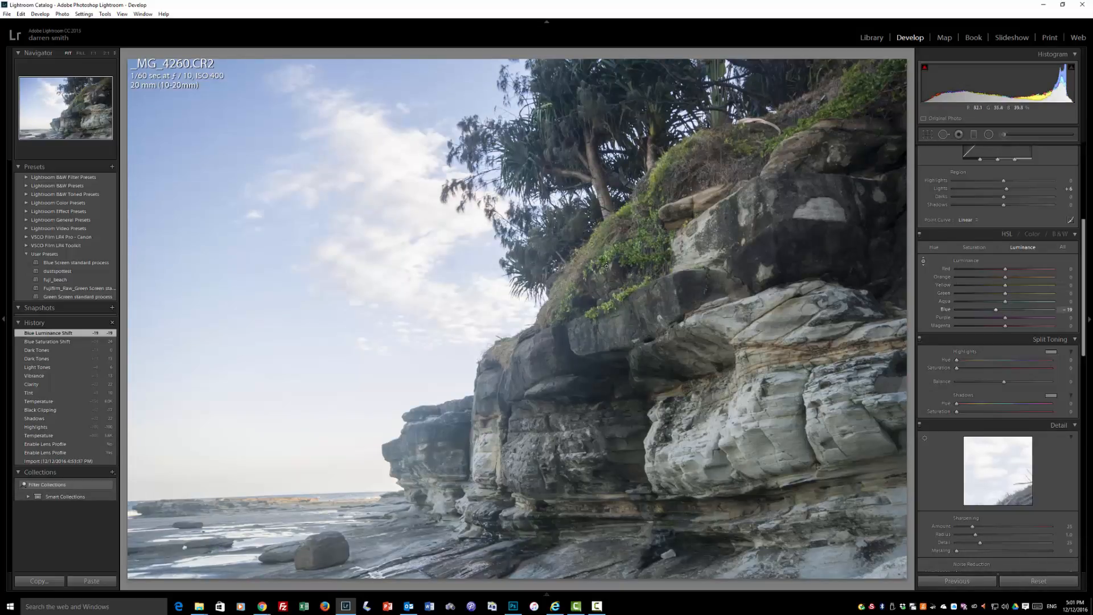
click(923, 261)
scroll(1082, 277, down, 3)
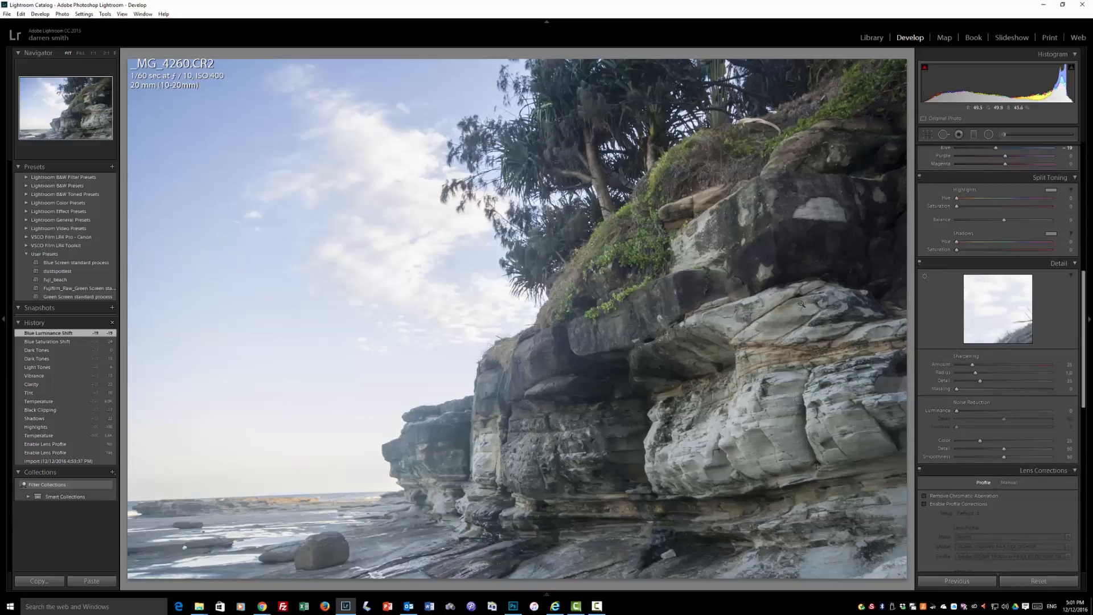
drag(1082, 316, 1081, 366)
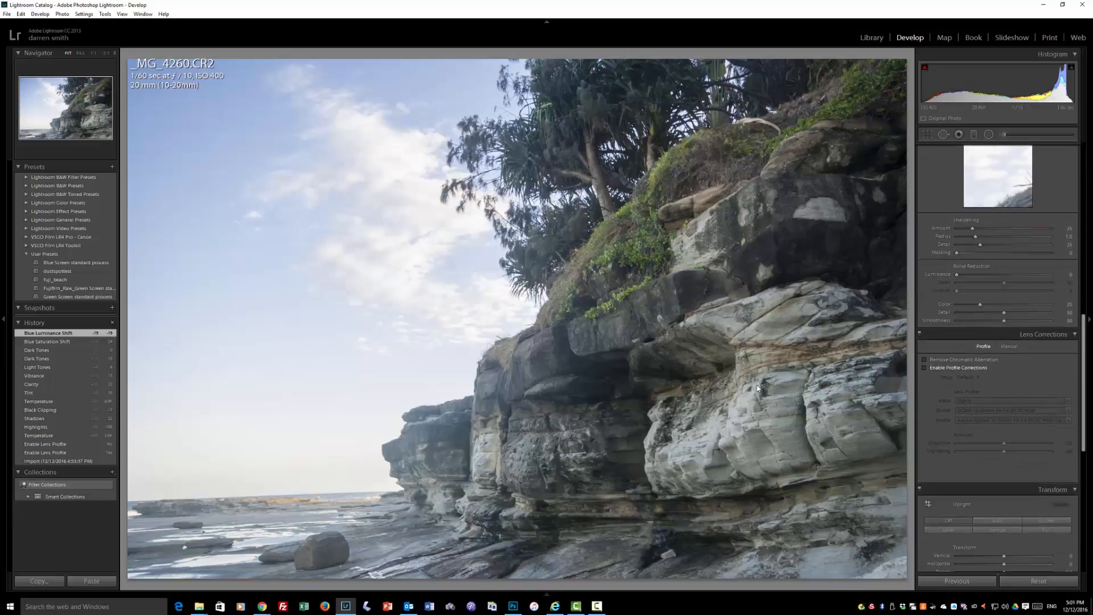
click(732, 330)
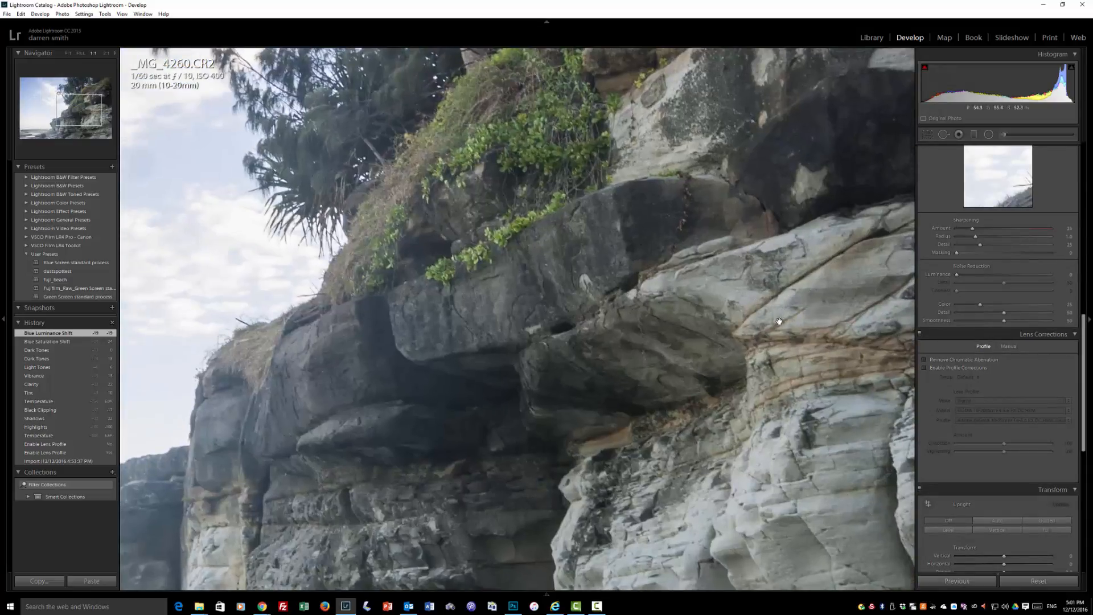
click(735, 351)
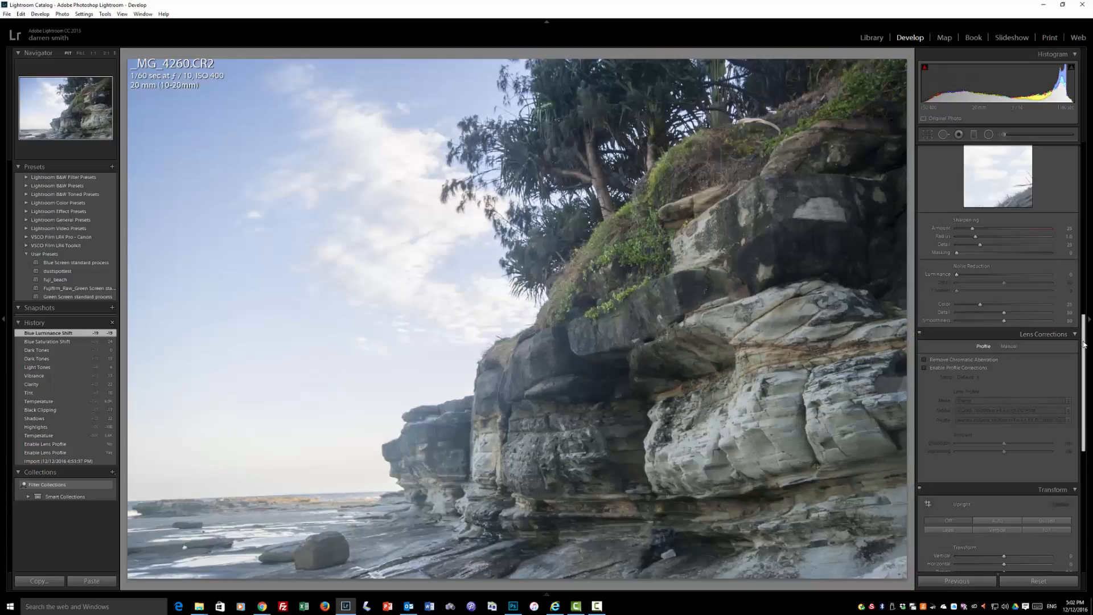
Set up a graduated filter with Exposure about −0.45, Clarity 20 and Dehaze 16
drag(1082, 347, 1084, 186)
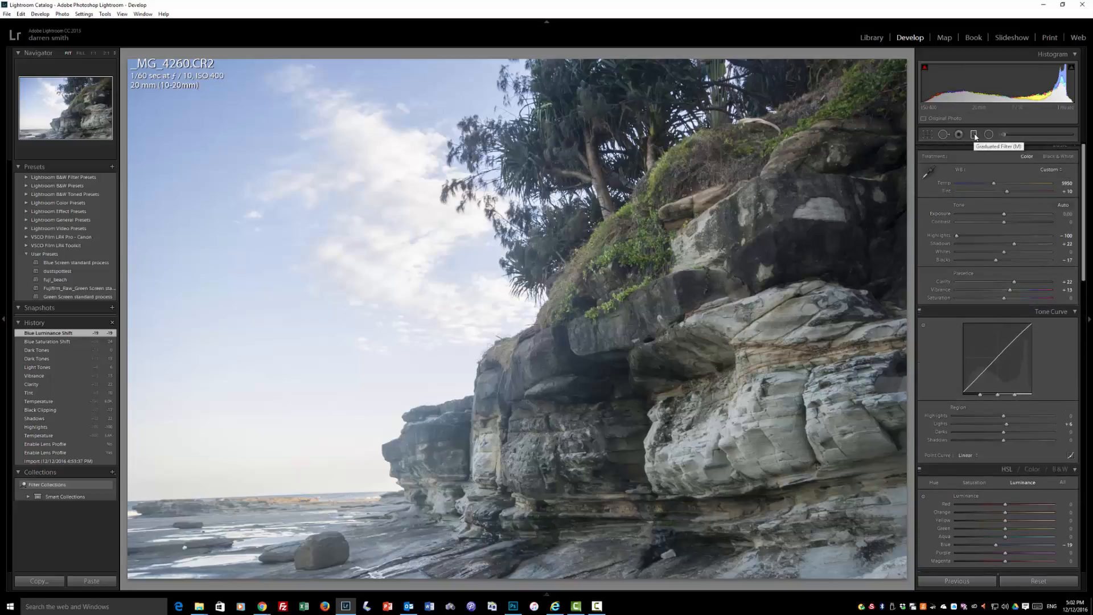
click(974, 135)
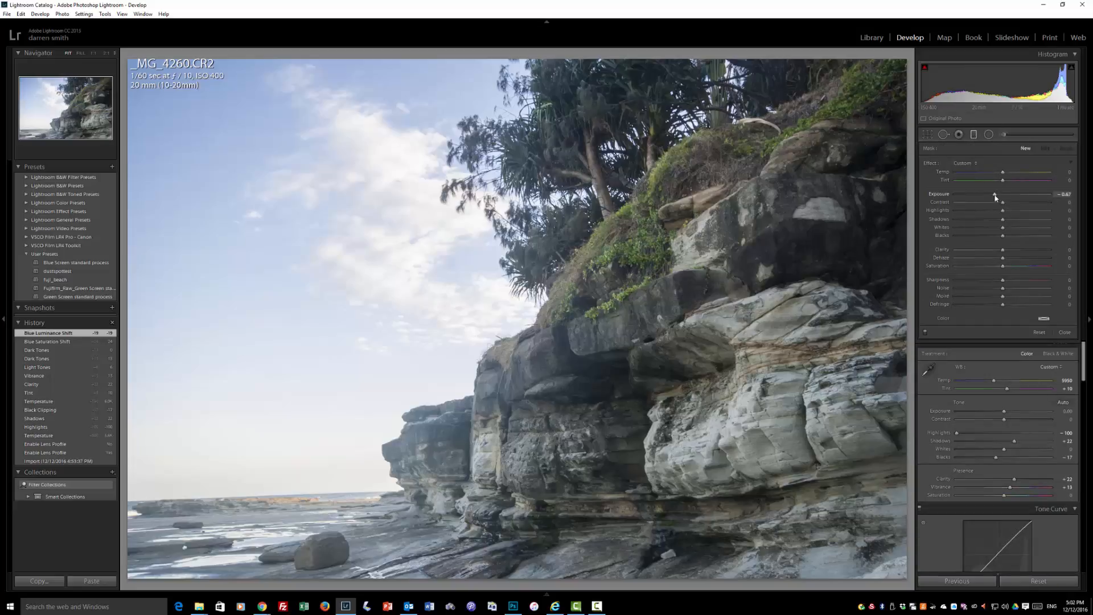
drag(997, 196, 1001, 198)
mouse_move(1006, 249)
mouse_down()
mouse_move(1016, 251)
mouse_move(1007, 262)
mouse_up()
Place the graduated filter nearly vertically from the sky towards the cliff, narrow its transition towards the rocks, and close the filter
mouse_move(517, 221)
mouse_down()
mouse_move(579, 226)
mouse_move(658, 203)
mouse_move(722, 212)
mouse_up()
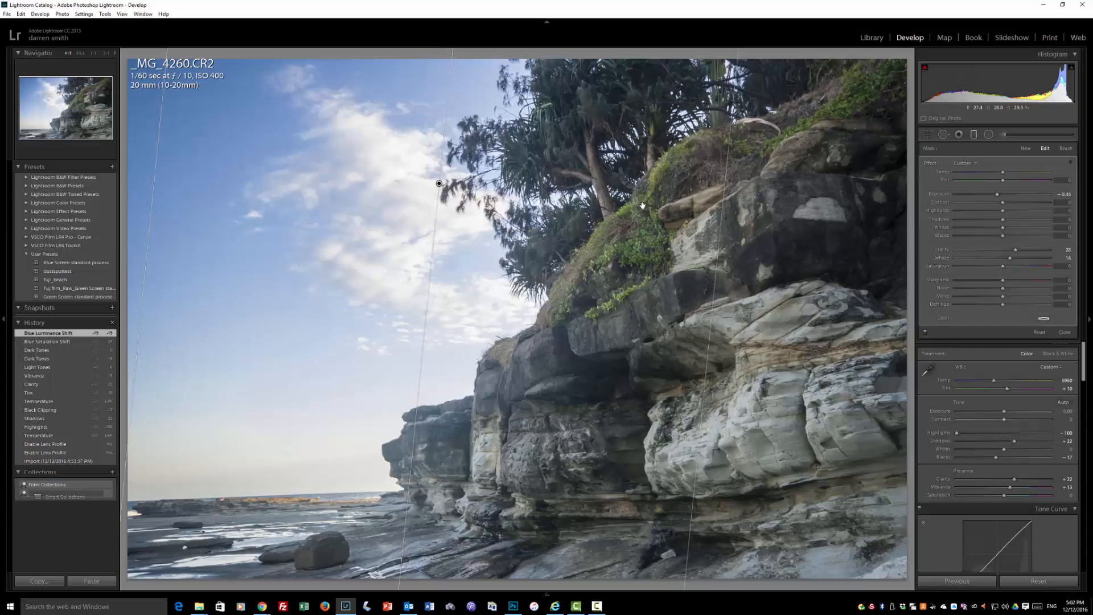
drag(159, 126, 406, 151)
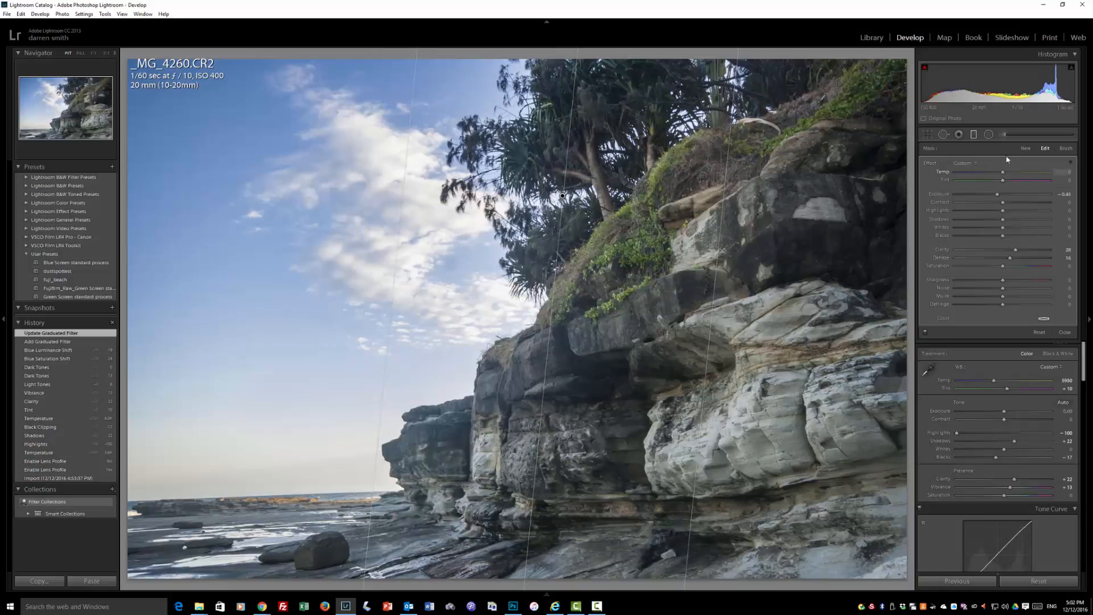
click(975, 135)
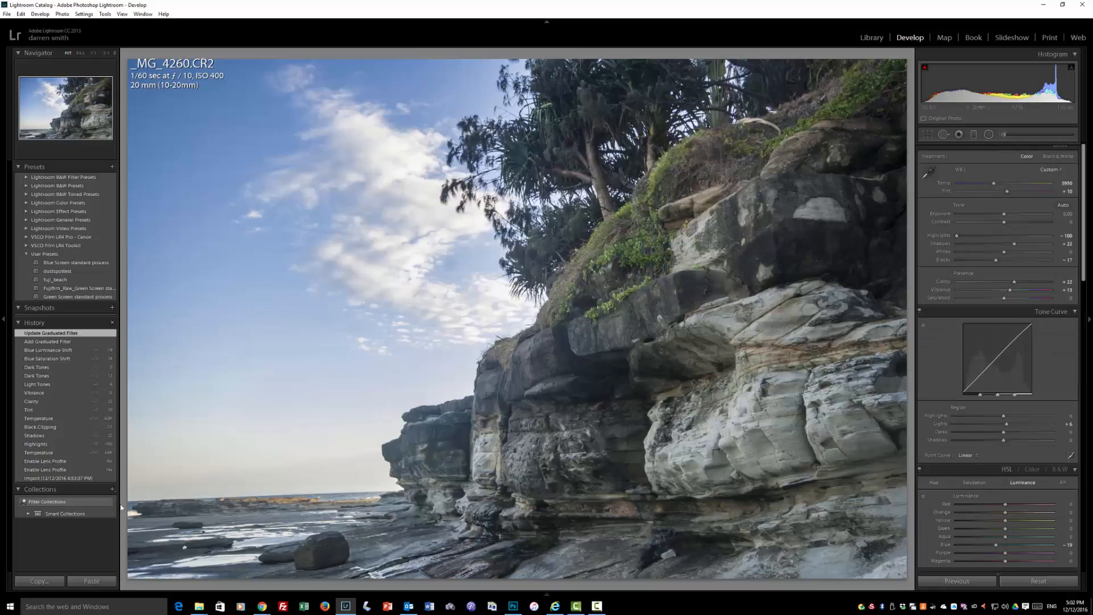
Straighten the photo along the sea horizon by an angle of 2.25 and apply the crop
click(927, 137)
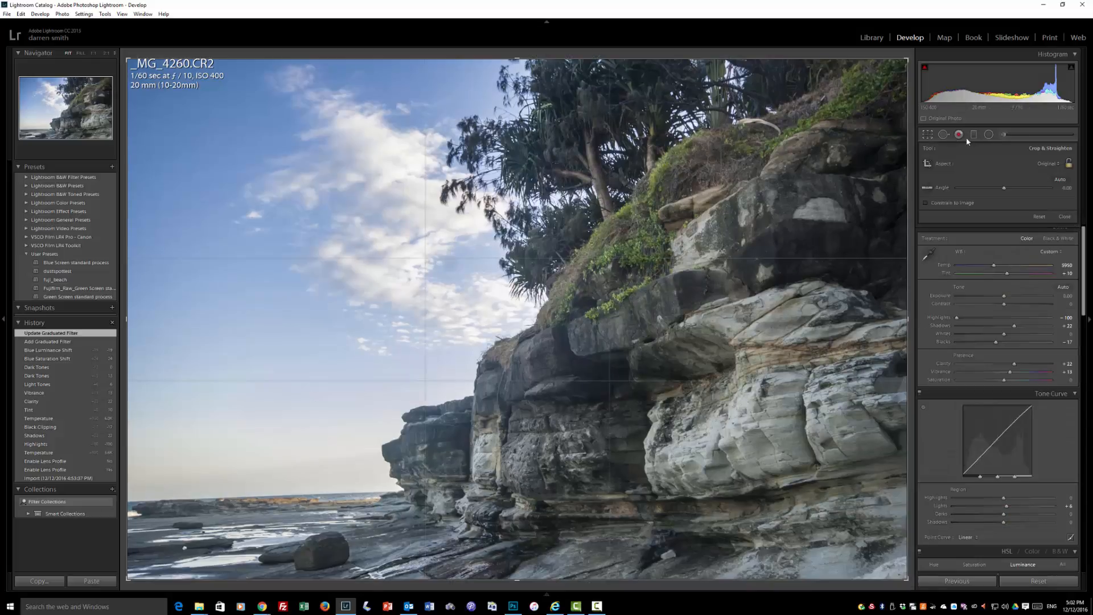
click(928, 189)
drag(129, 502, 520, 487)
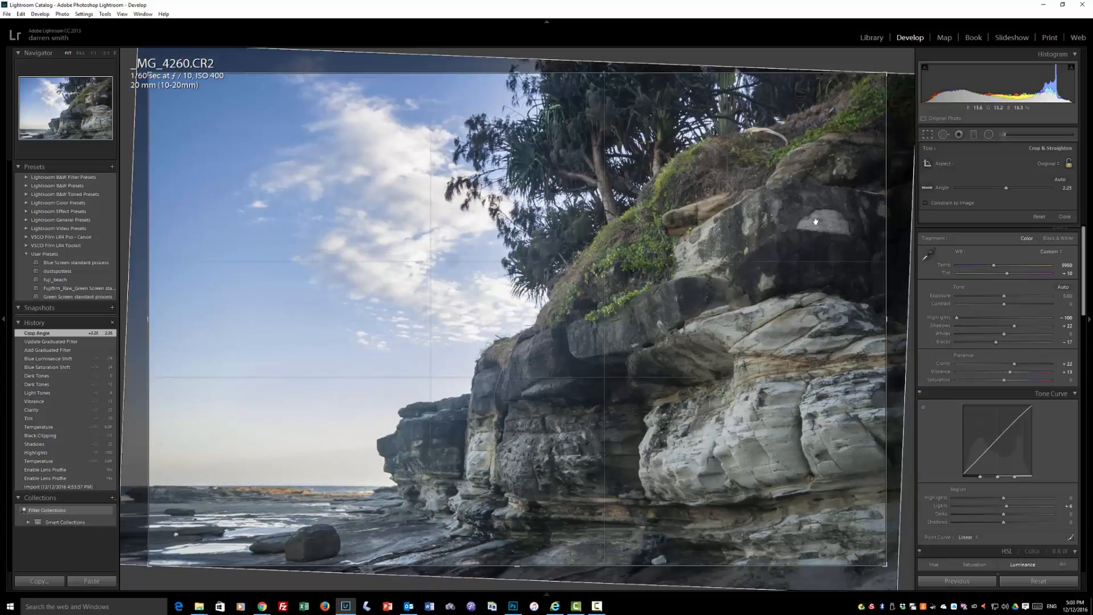
click(929, 135)
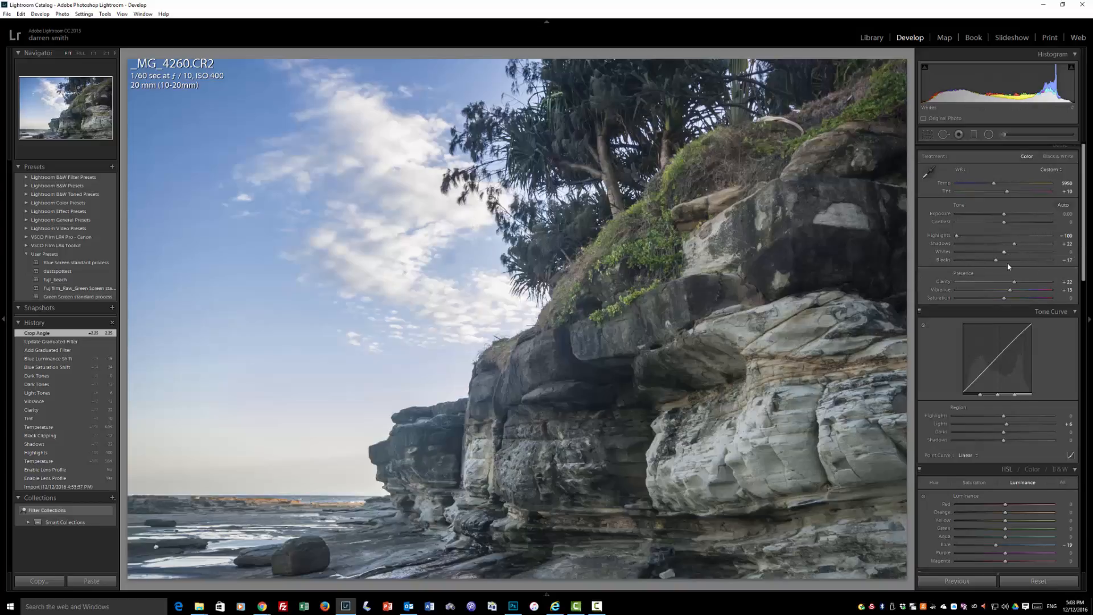
Reset the photo's Highlights to 0
double_click(946, 235)
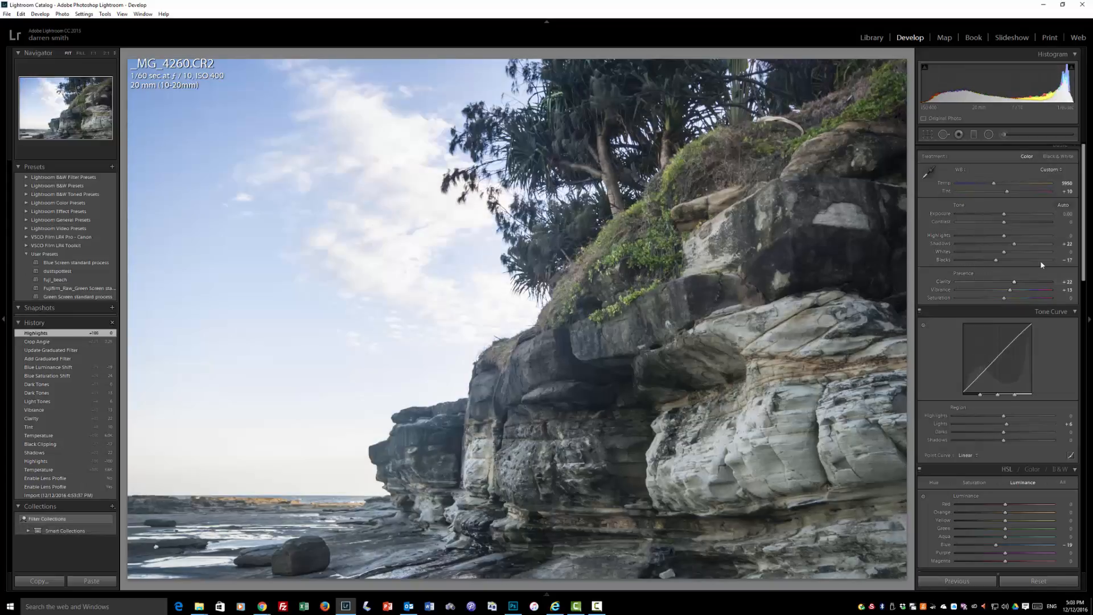
scroll(1018, 213, down, 5)
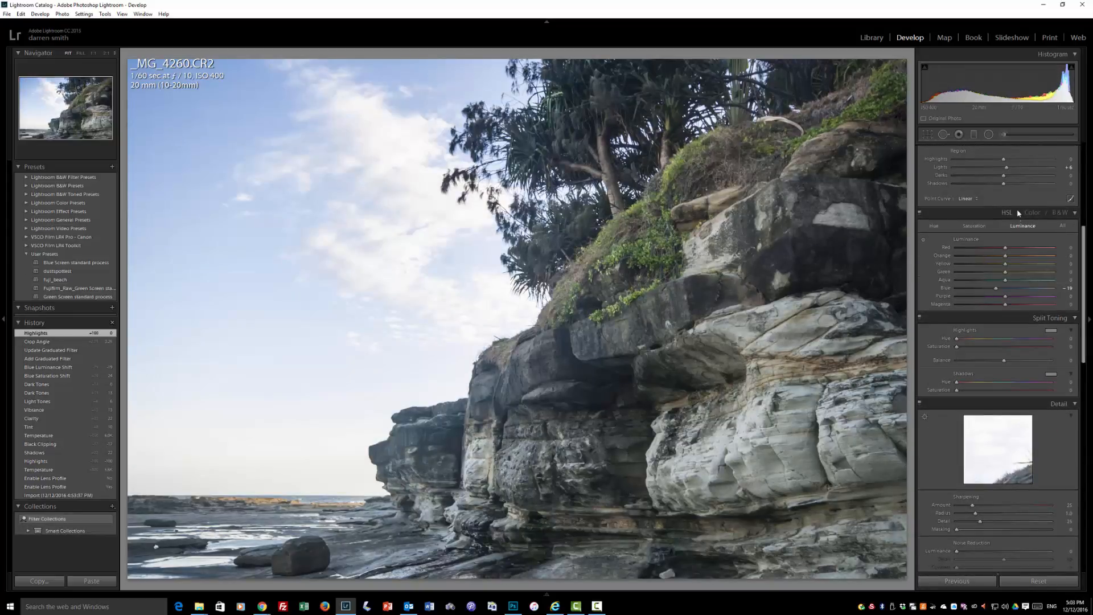
Reset the Blue luminance adjustment to 0
double_click(945, 289)
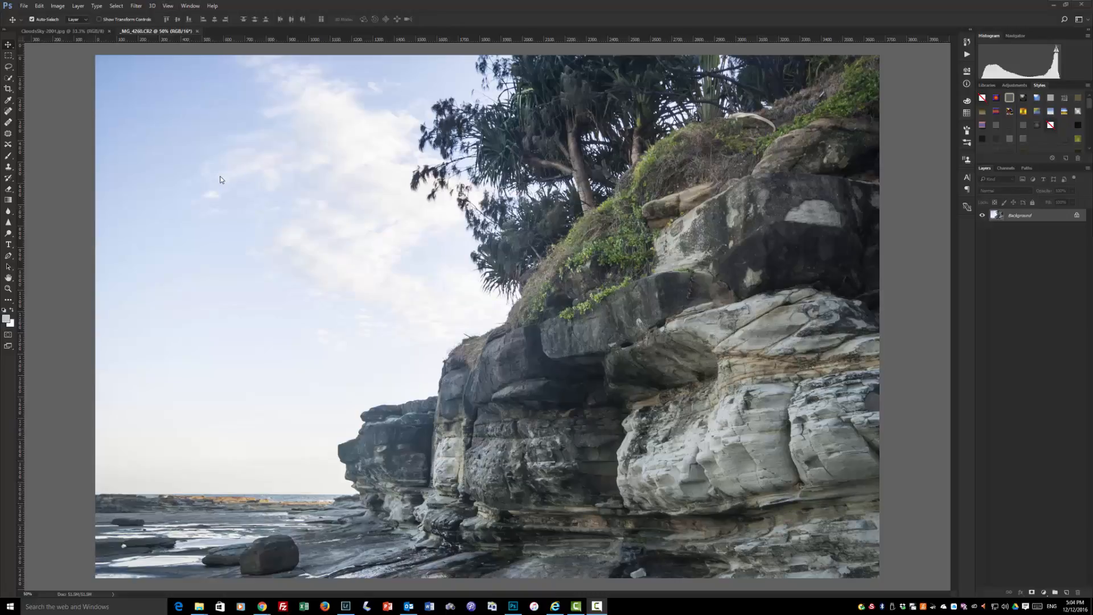
Select the sky with Color Range, sampling several blue areas and the white cloud, and raise the Fuzziness slightly
click(116, 6)
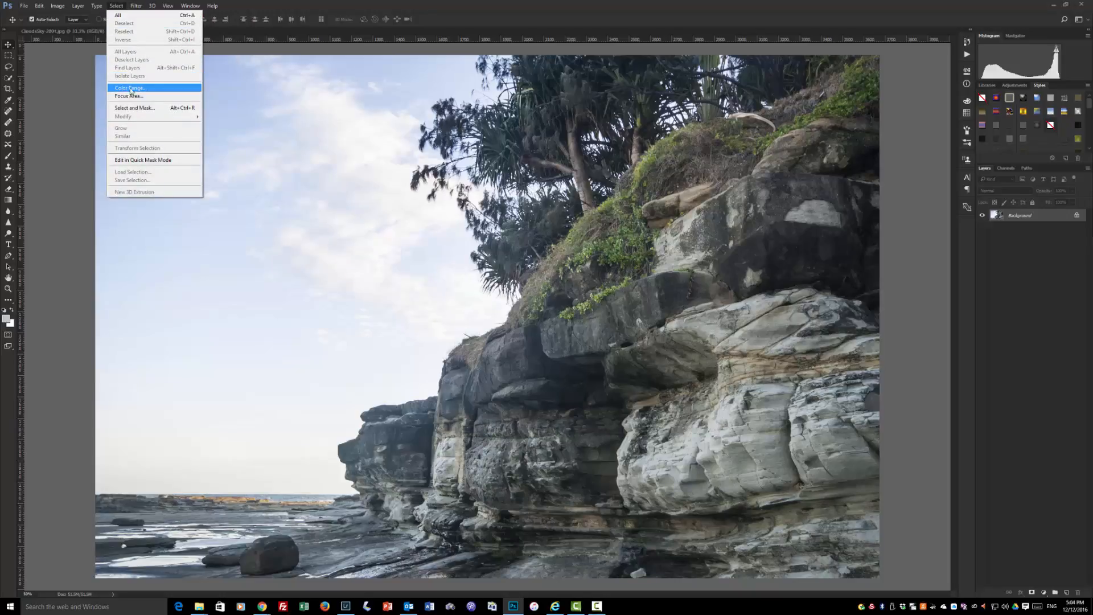
click(130, 89)
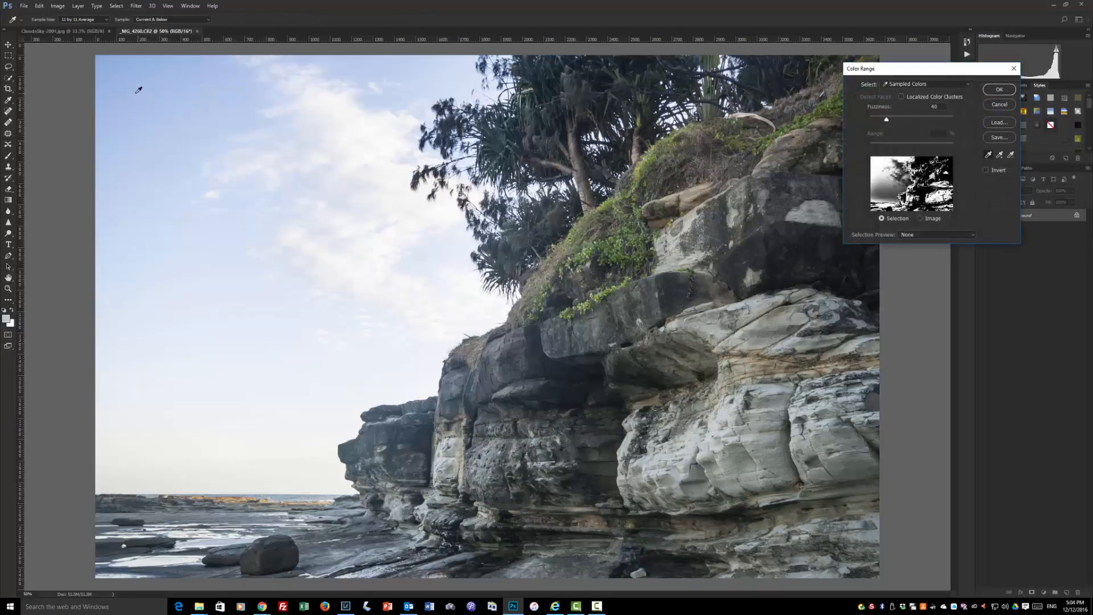
click(178, 107)
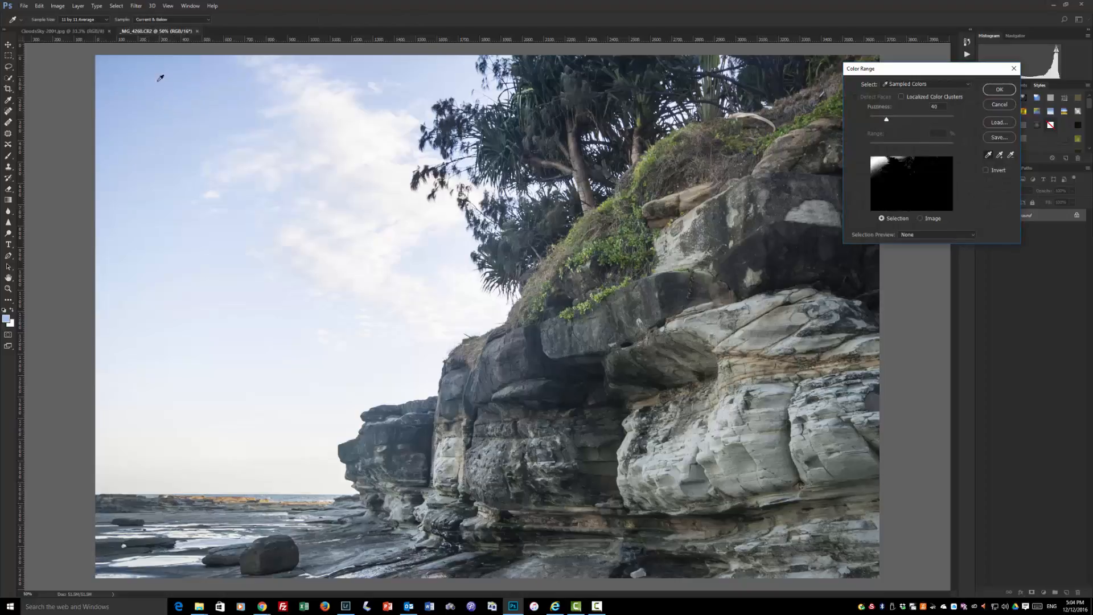
key(shift)
shift+click(165, 239)
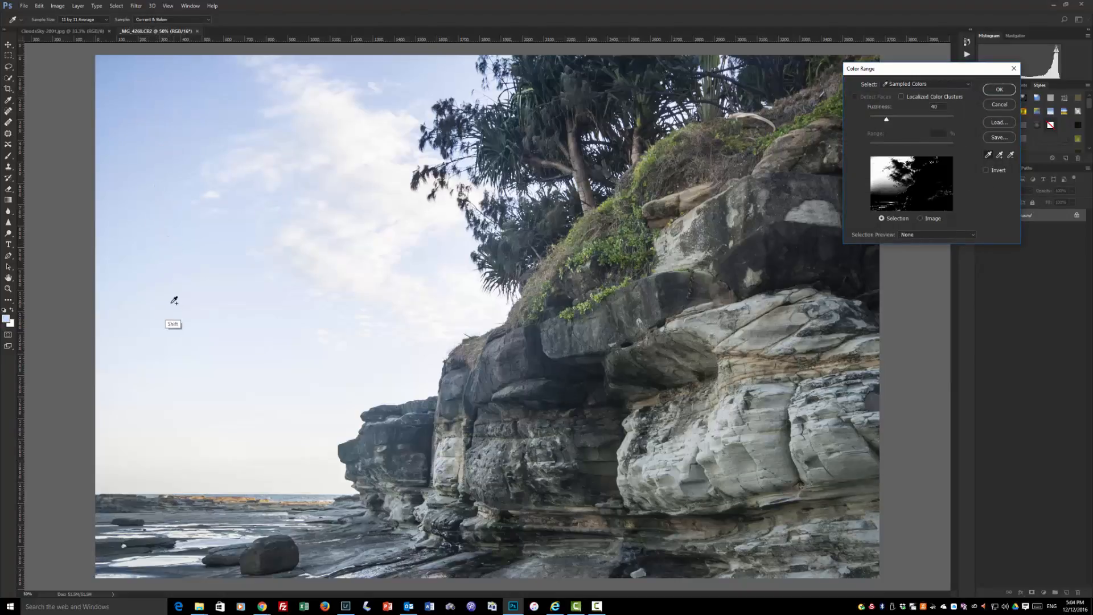
shift+click(171, 367)
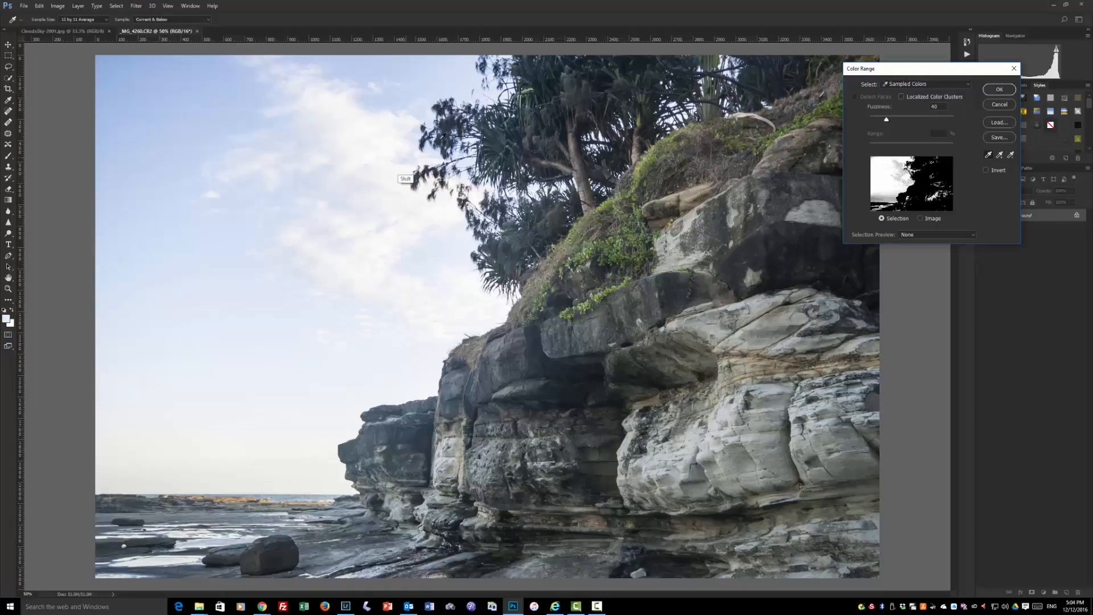
shift+click(328, 124)
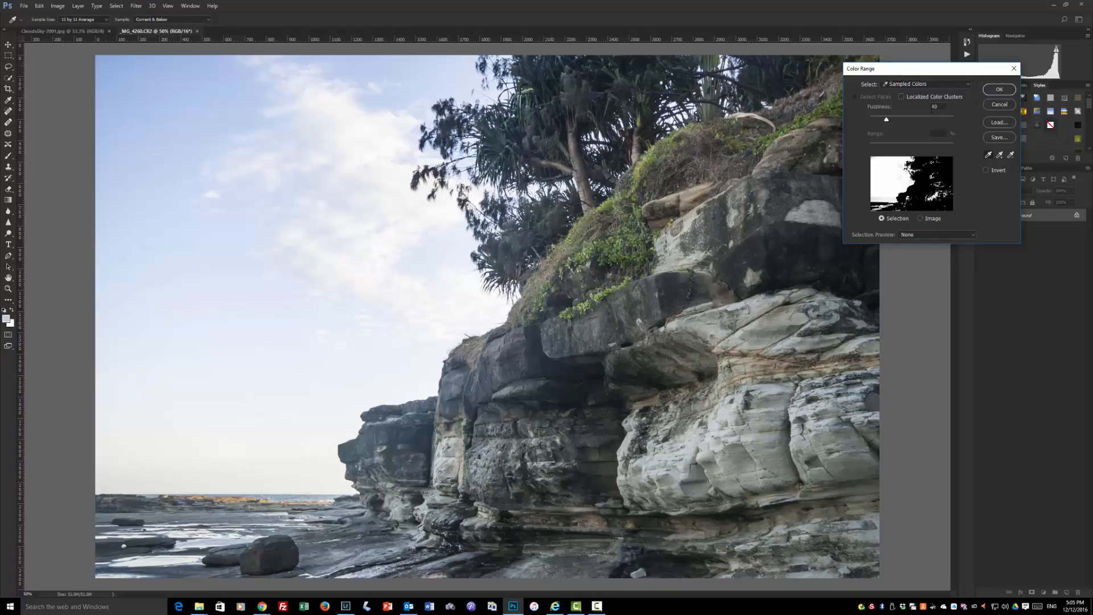
mouse_move(887, 119)
mouse_down()
mouse_move(872, 121)
mouse_move(928, 120)
mouse_move(880, 122)
mouse_move(891, 124)
mouse_up()
click(999, 91)
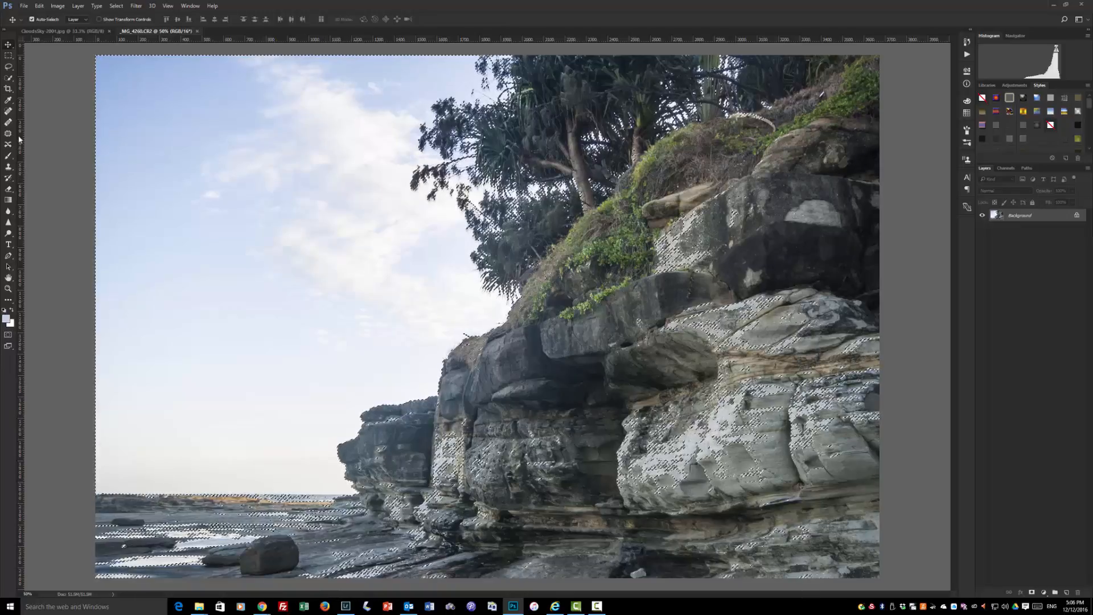
Refine the sky selection with Select and Mask: shift the edge outward, increase the edge detection radius, and set Feather to 0.5 px
click(9, 77)
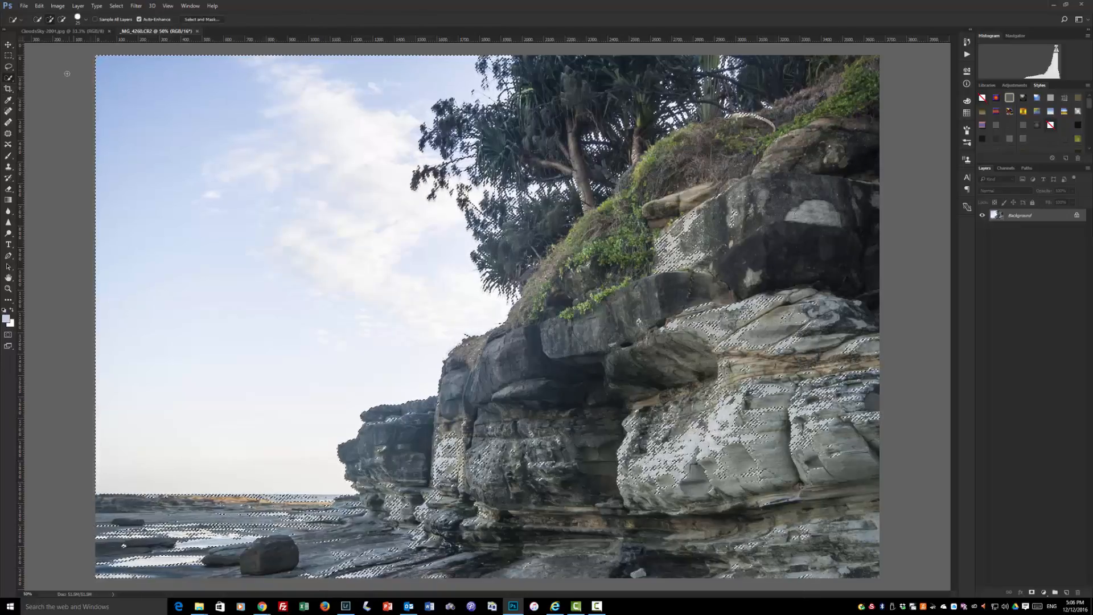
click(202, 19)
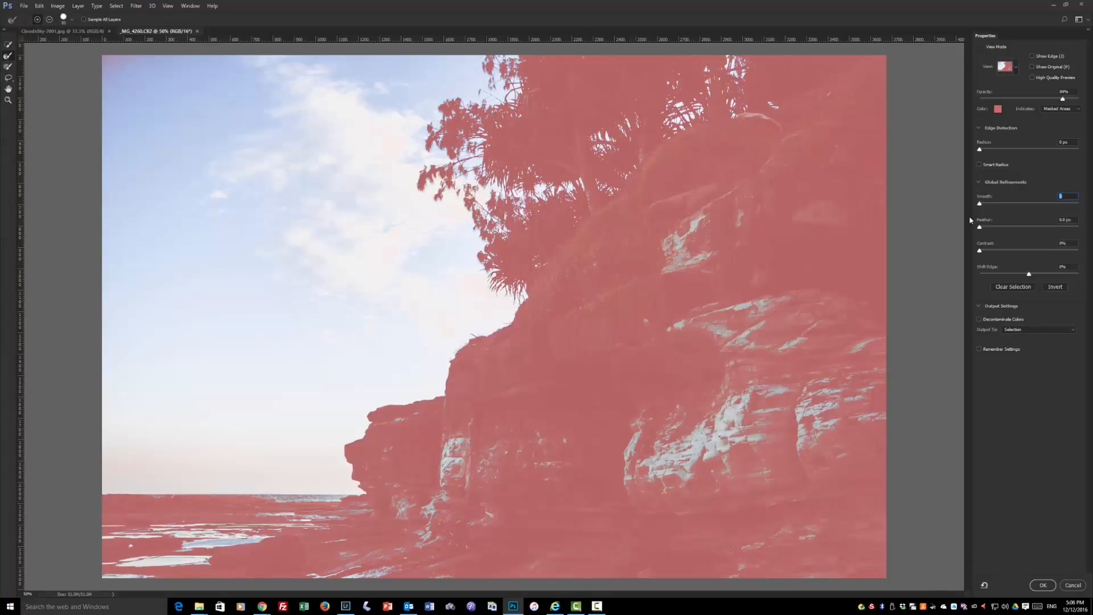
drag(1037, 275, 1052, 276)
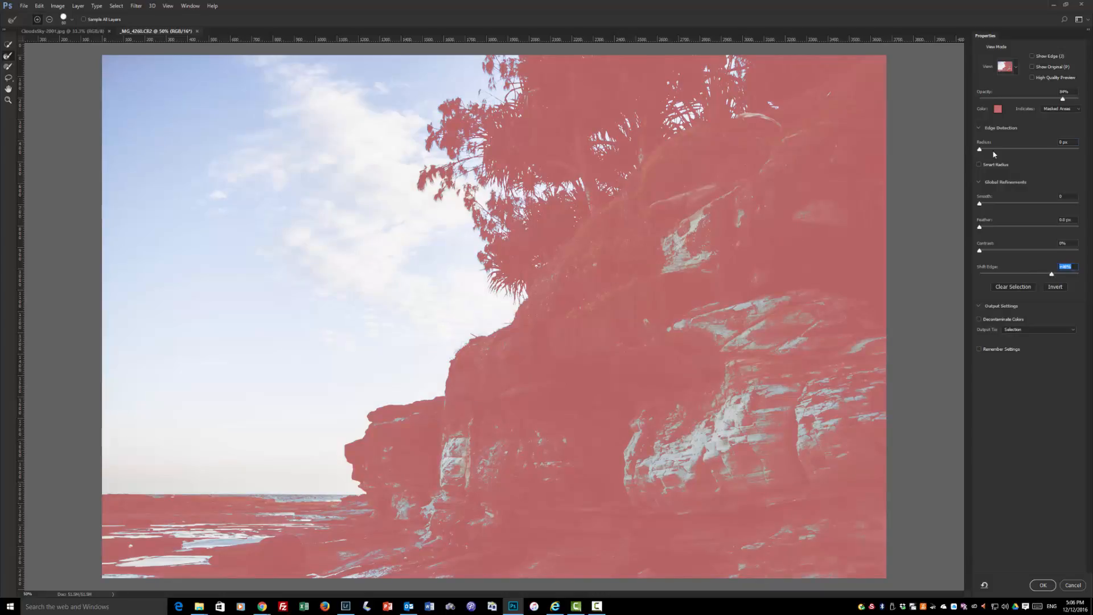
drag(979, 149, 995, 151)
drag(1023, 154, 1015, 153)
drag(979, 227, 983, 227)
text(.5)
key(Tab)
click(1044, 585)
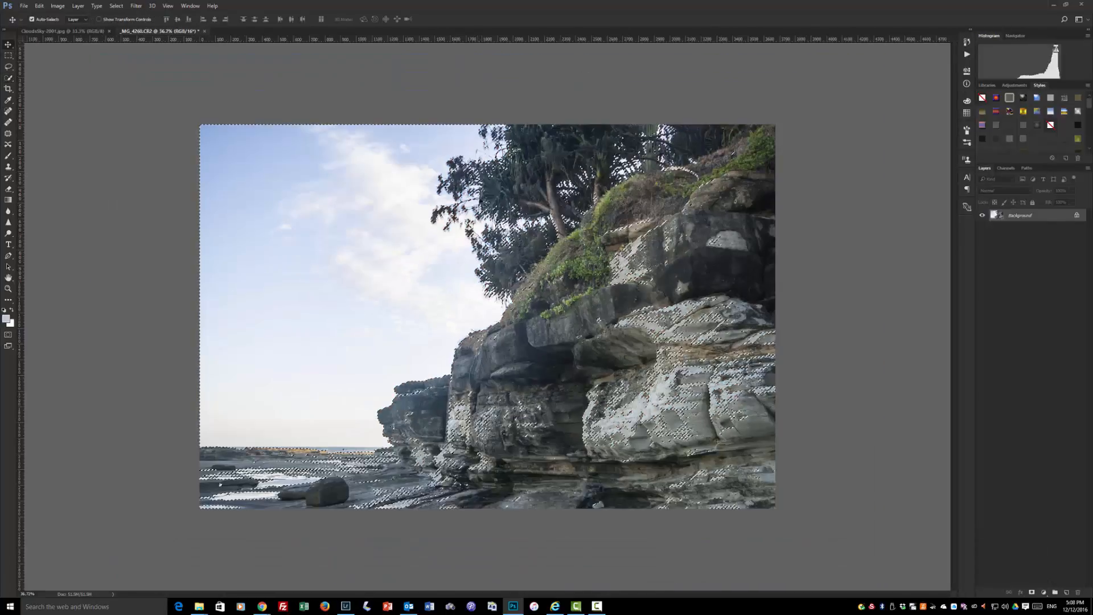
Save the selection as a new channel named sky and deselect it
click(116, 6)
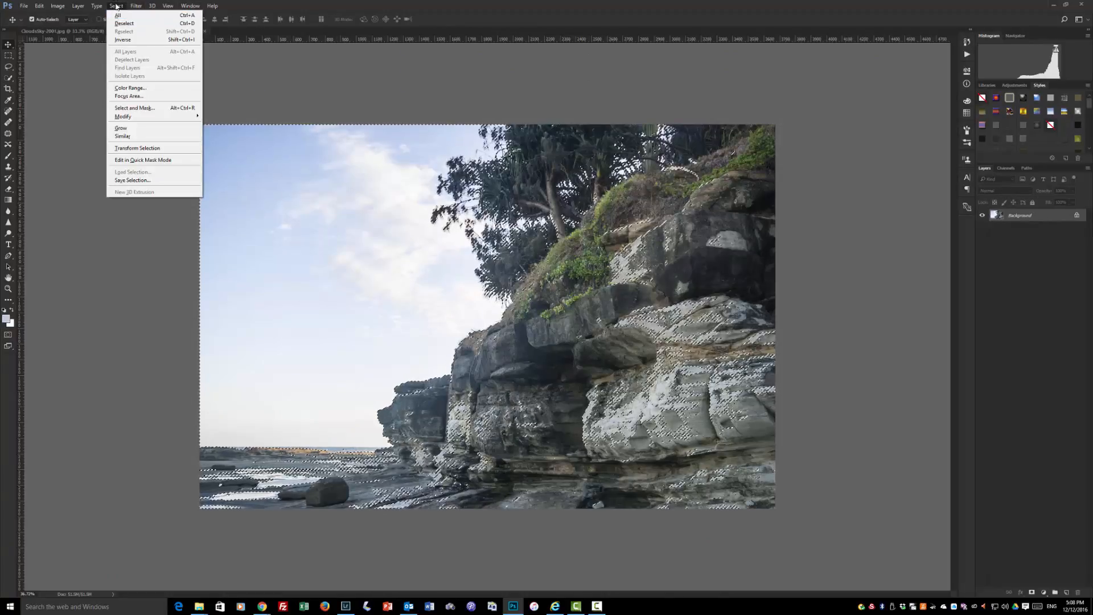
click(133, 180)
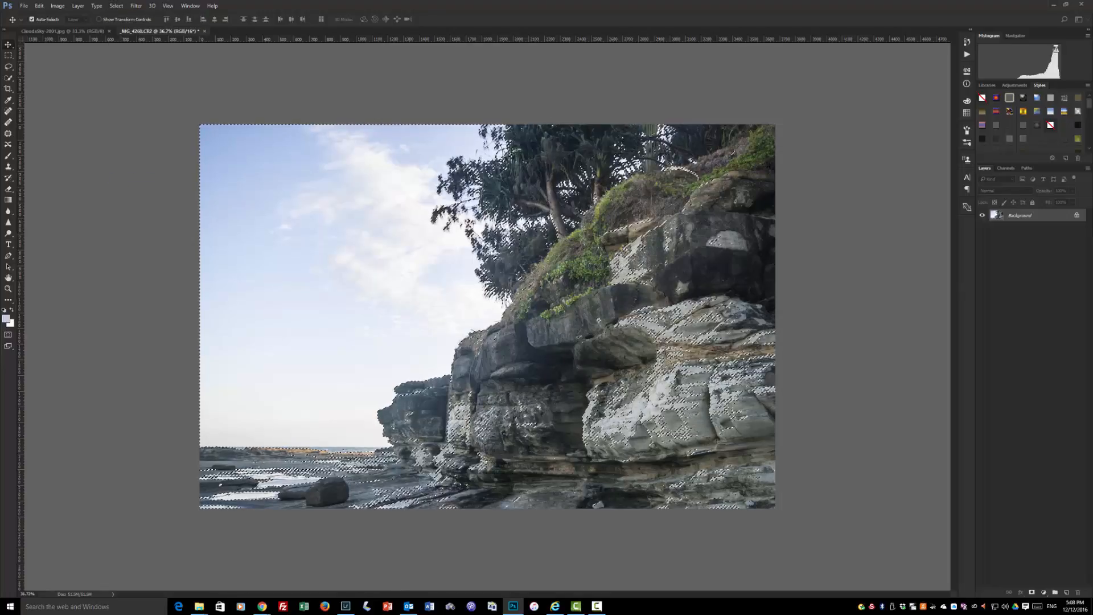
text(sky)
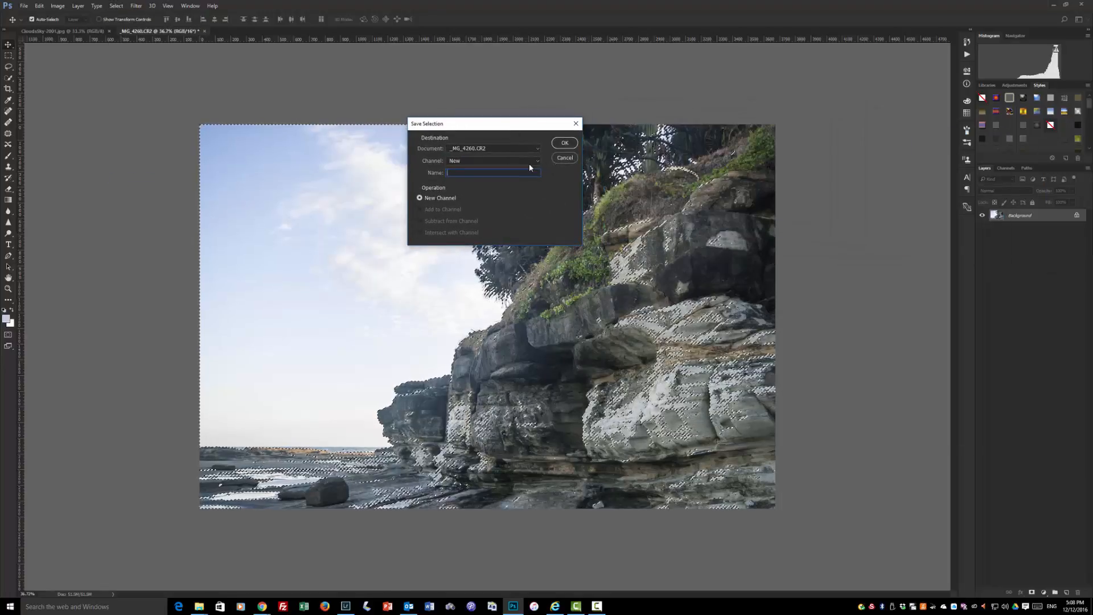
click(563, 143)
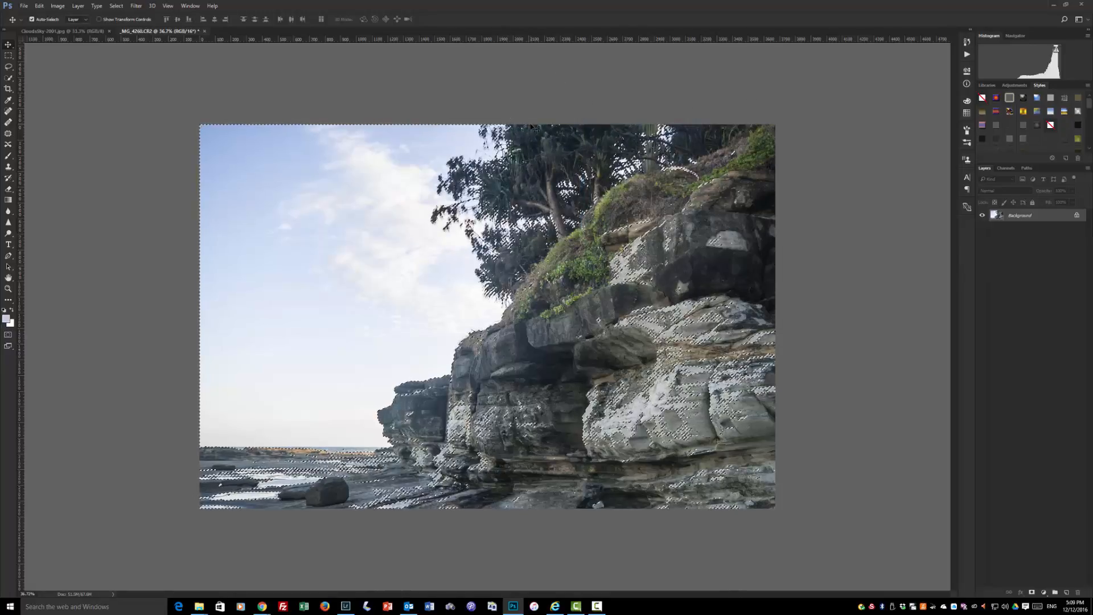
key(ctrl)
key(ctrl+d)
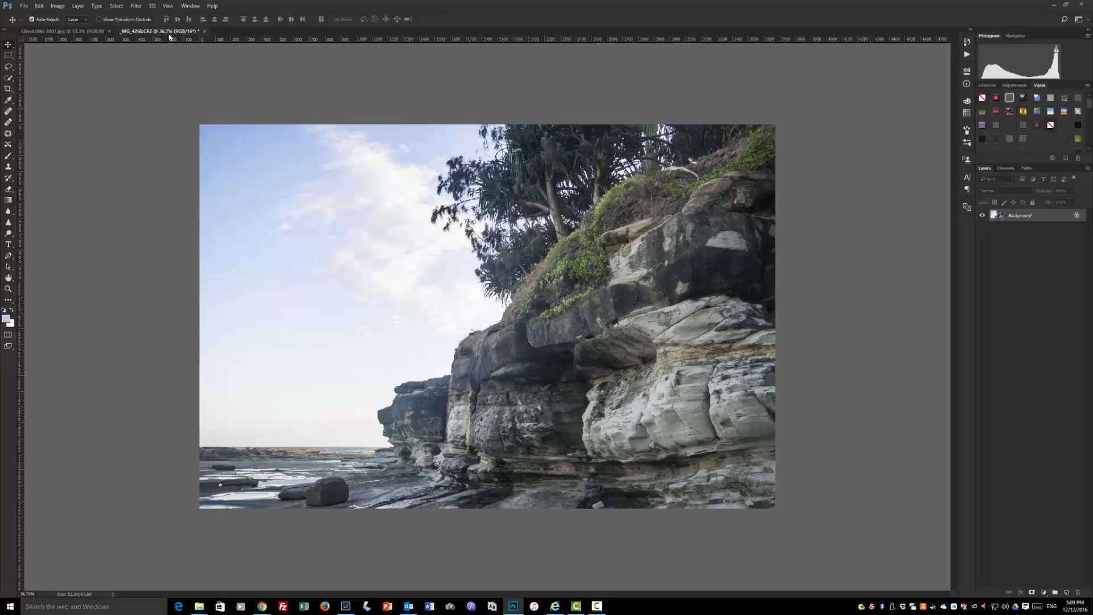
Copy the sunset clouds image into the cliff photo as a partly transparent layer and align its lower edge with the sea horizon
key(ctrl+Tab)
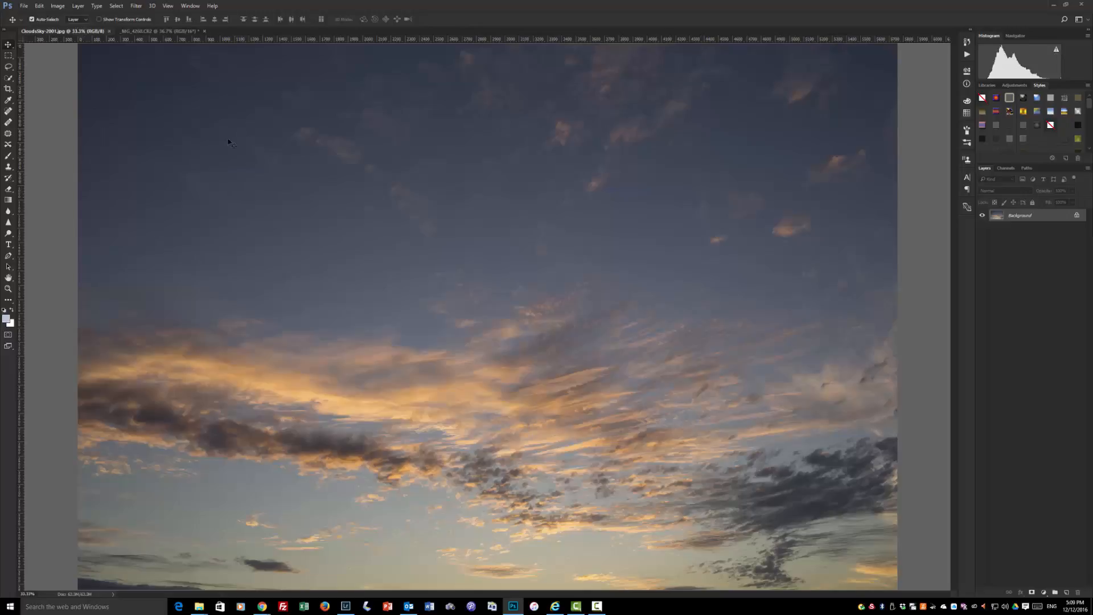
drag(188, 135, 380, 248)
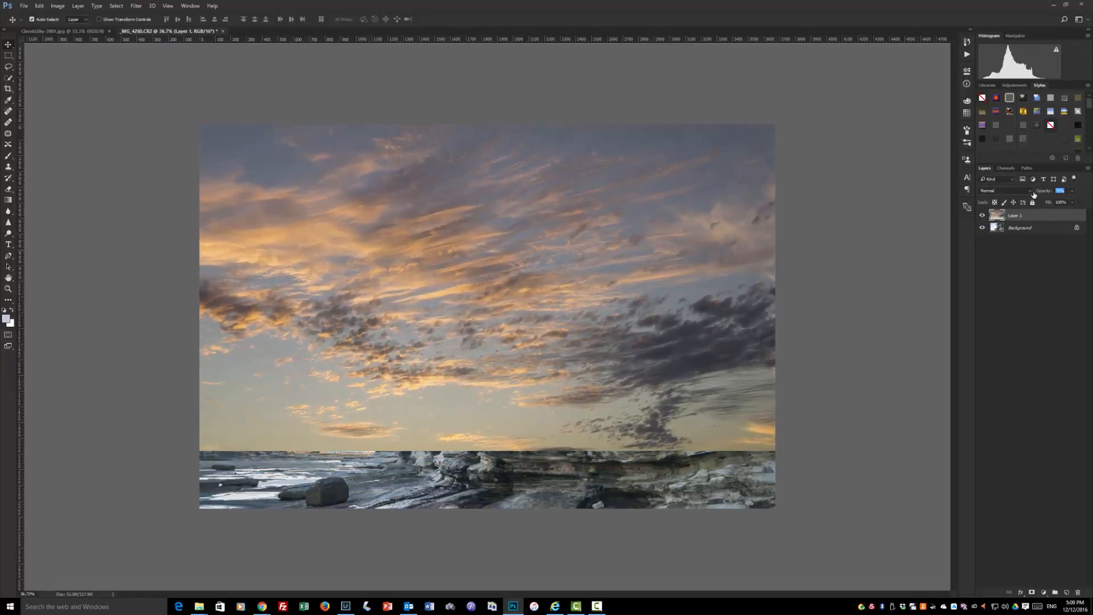
drag(1034, 194, 1029, 194)
drag(578, 248, 556, 257)
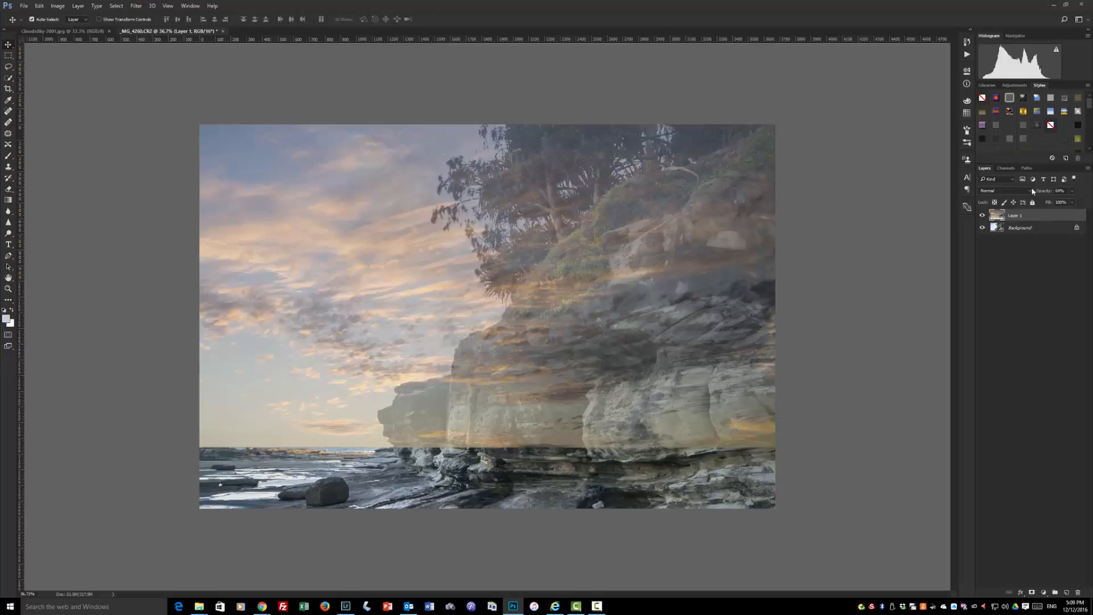
Bring the sunset sky layer back to 100% opacity
text(94)
key(Return)
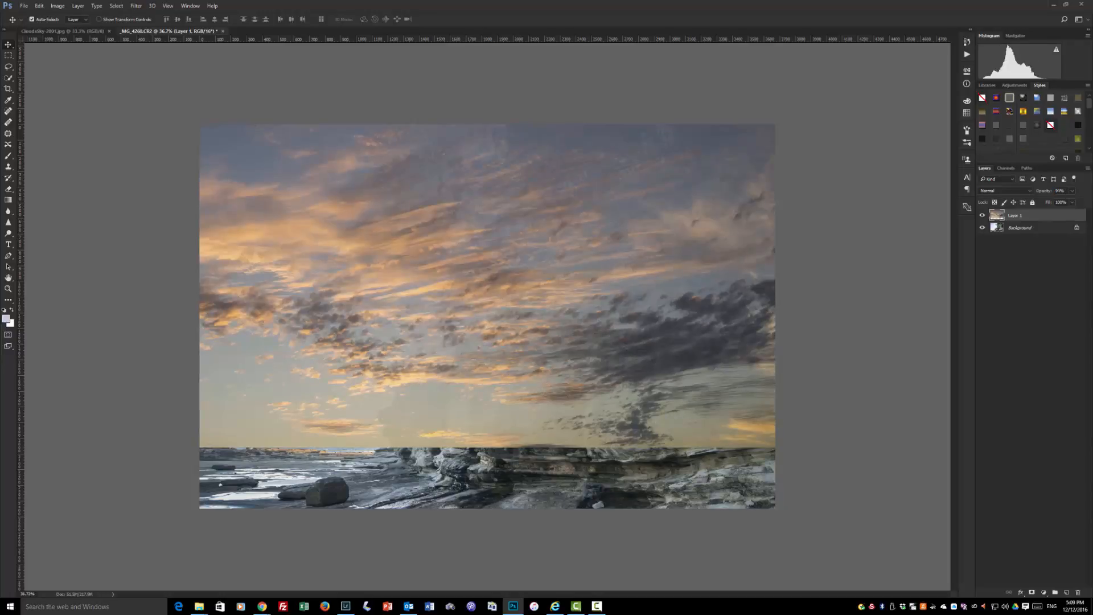
drag(1042, 192, 1071, 196)
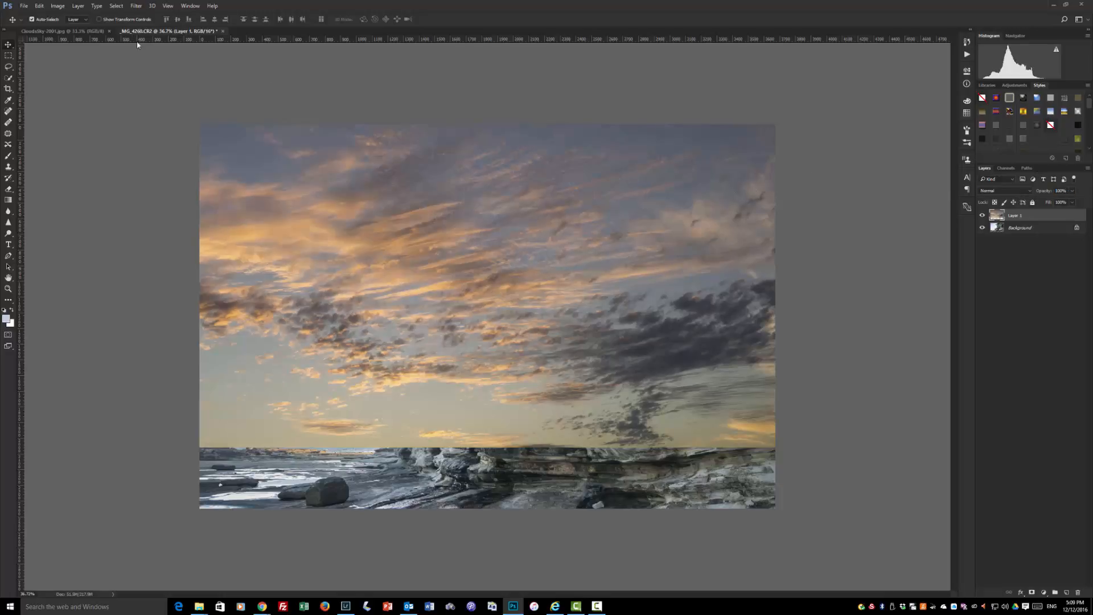
Load the saved sky channel as a selection and turn it into a layer mask on the sunset sky layer
click(117, 6)
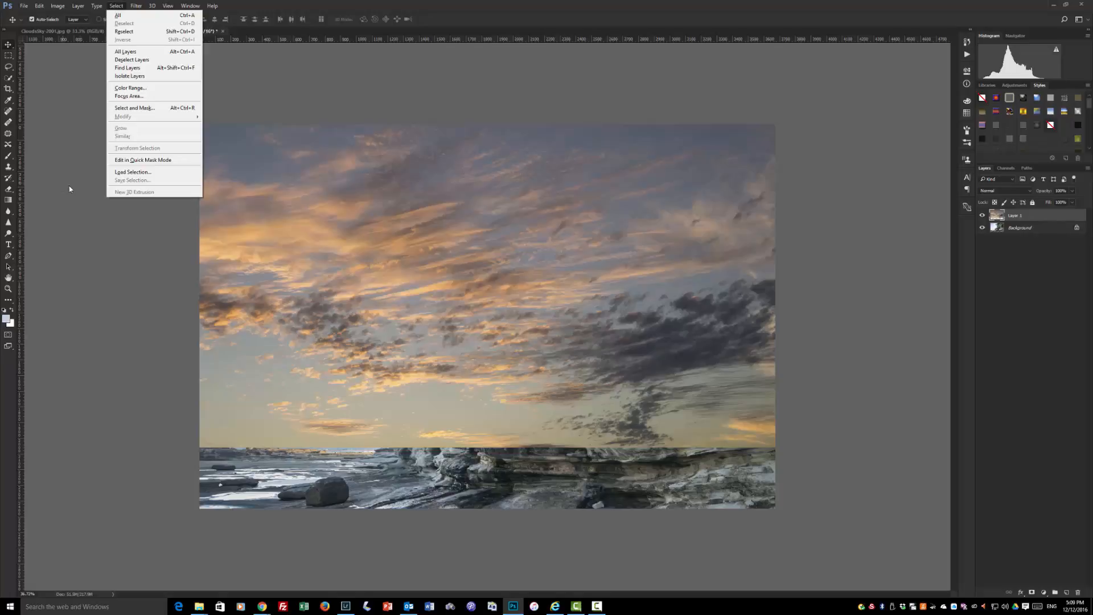
click(126, 172)
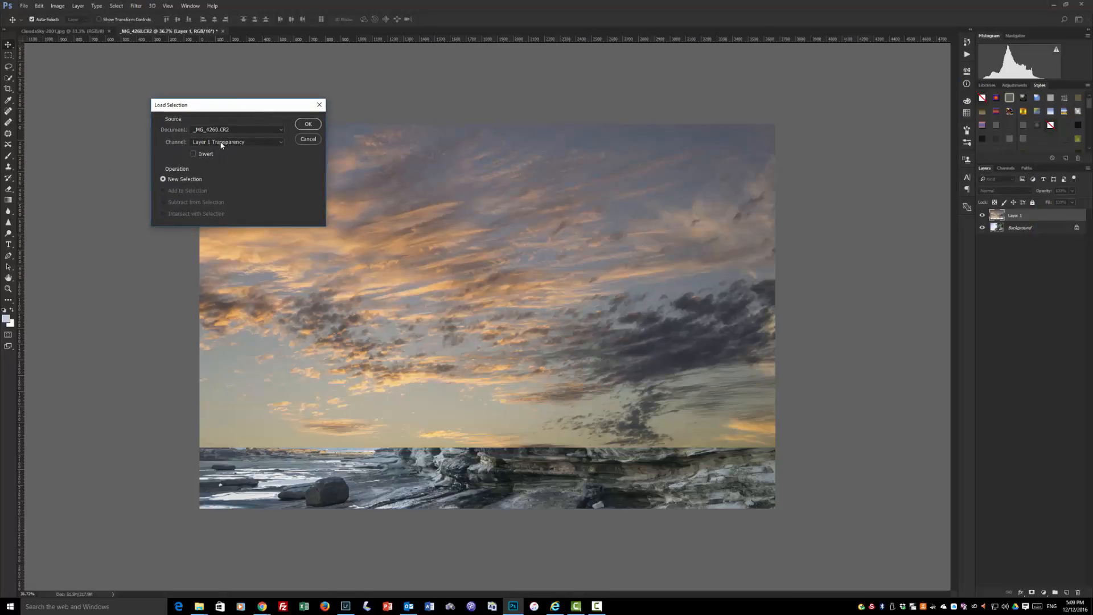
click(221, 144)
click(209, 163)
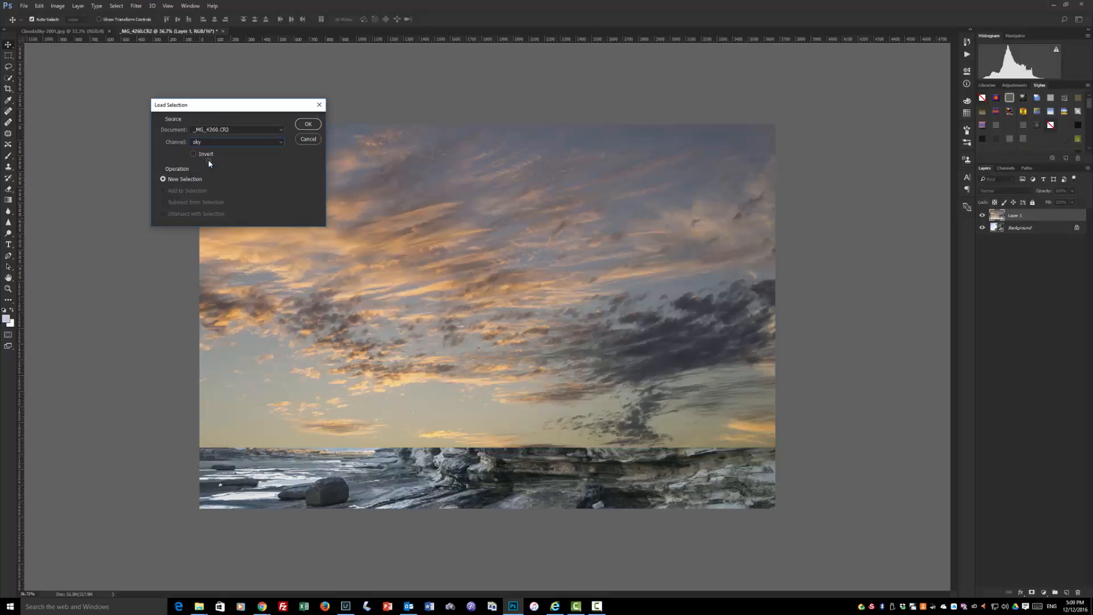
click(306, 125)
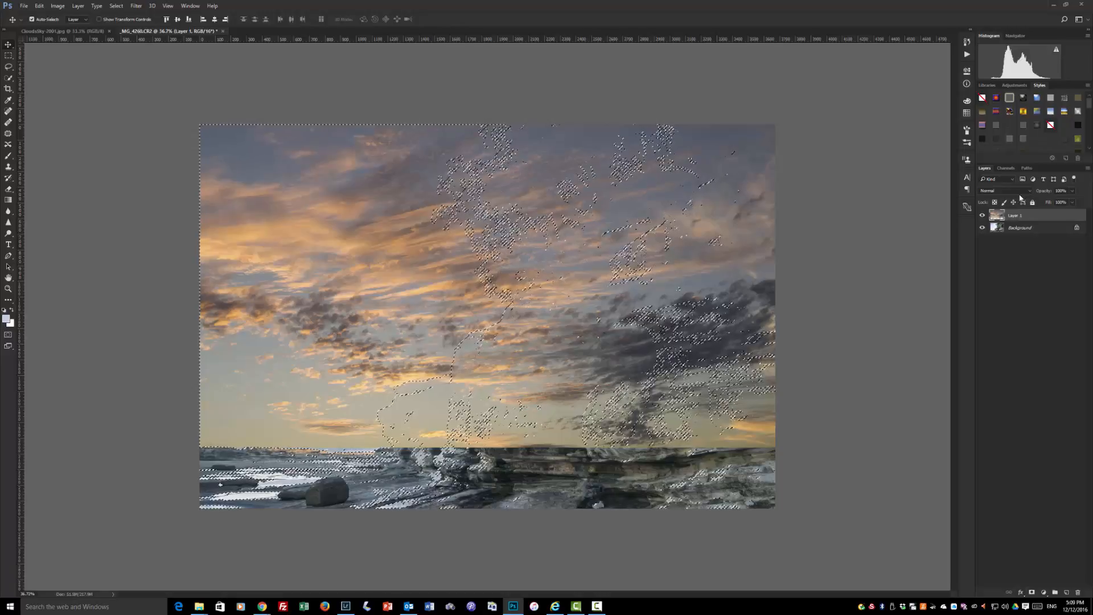
click(1031, 592)
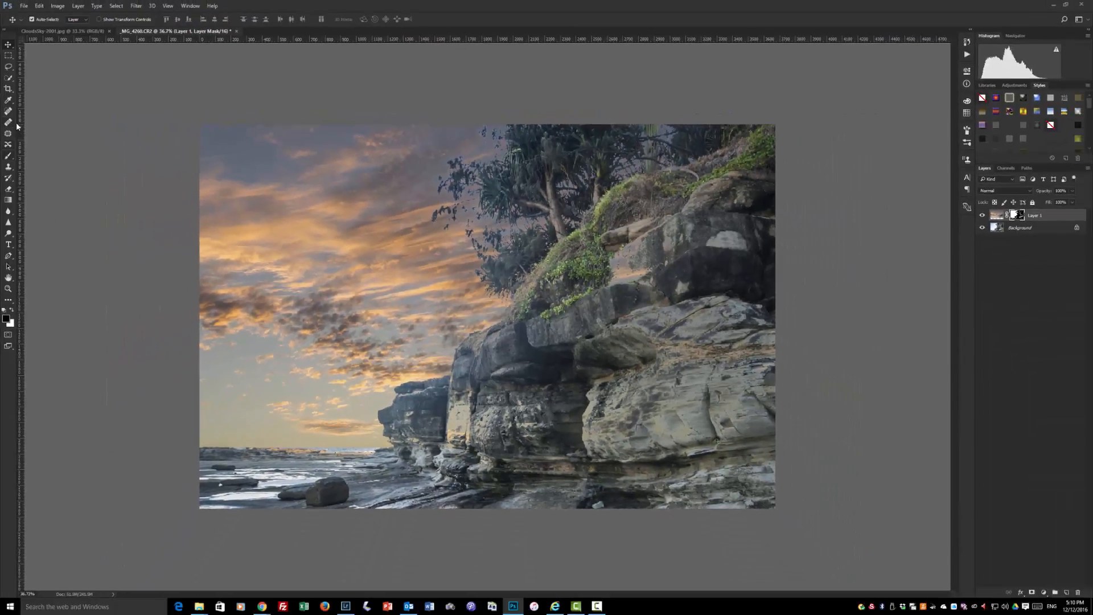
Paint black on the layer mask over the upper and middle cliff rocks with a large brush at 100% hardness and 100% flow
click(7, 155)
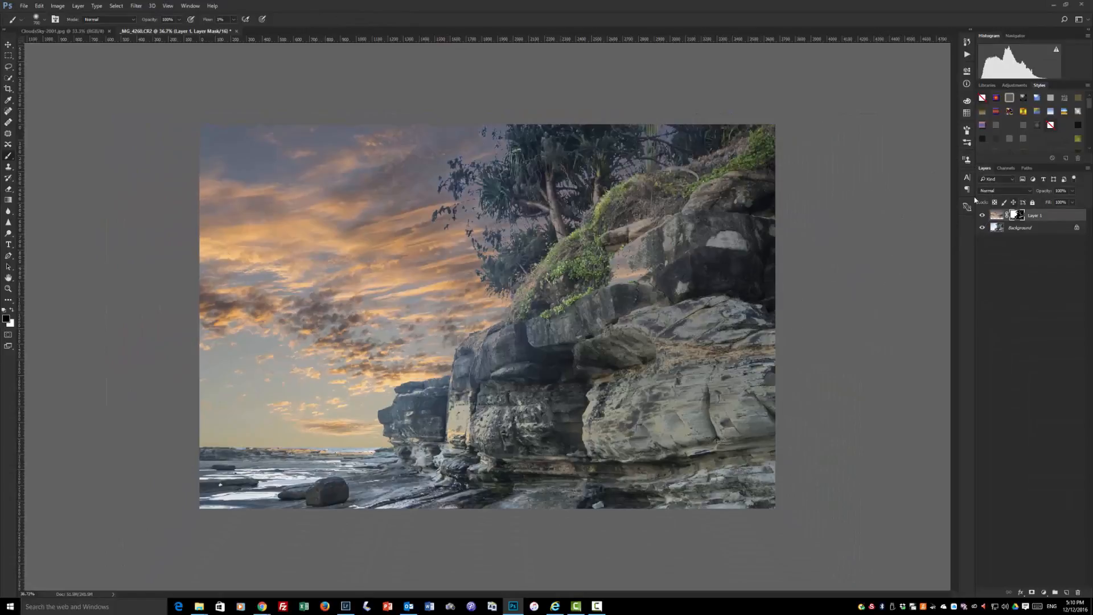
right_click(531, 396)
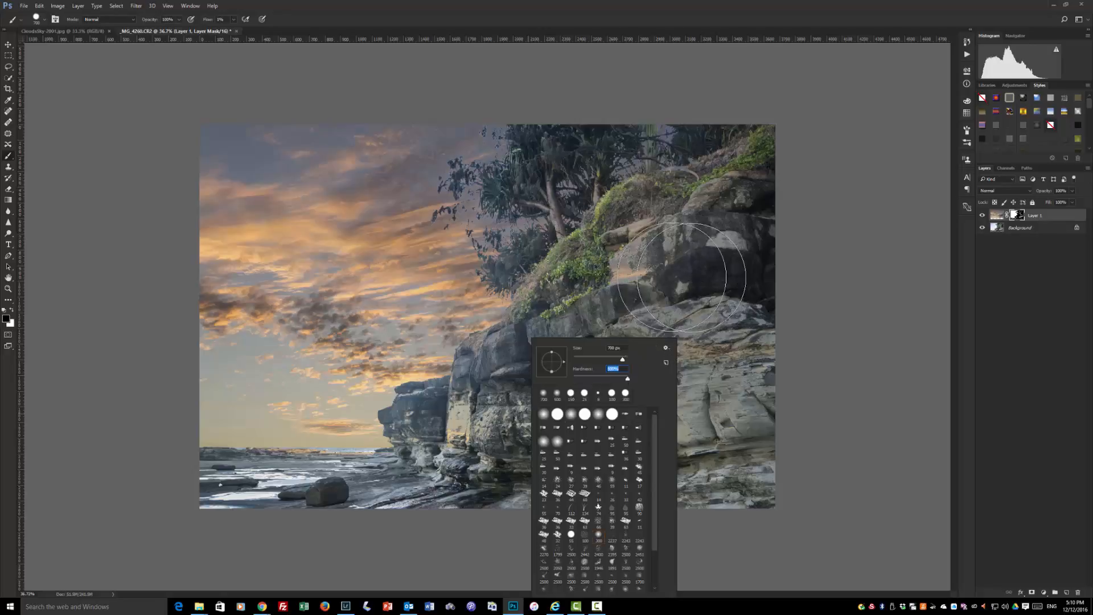
key(Return)
drag(671, 253, 612, 335)
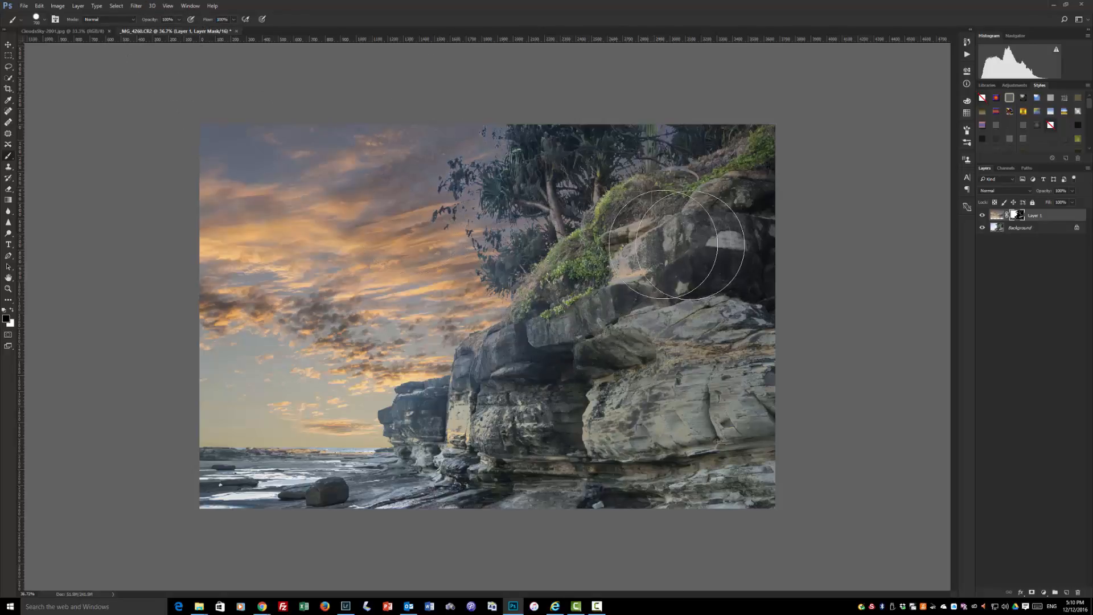
mouse_move(676, 251)
mouse_down()
mouse_move(667, 286)
mouse_move(636, 301)
mouse_move(646, 274)
mouse_move(569, 393)
mouse_move(497, 436)
mouse_move(501, 476)
mouse_up()
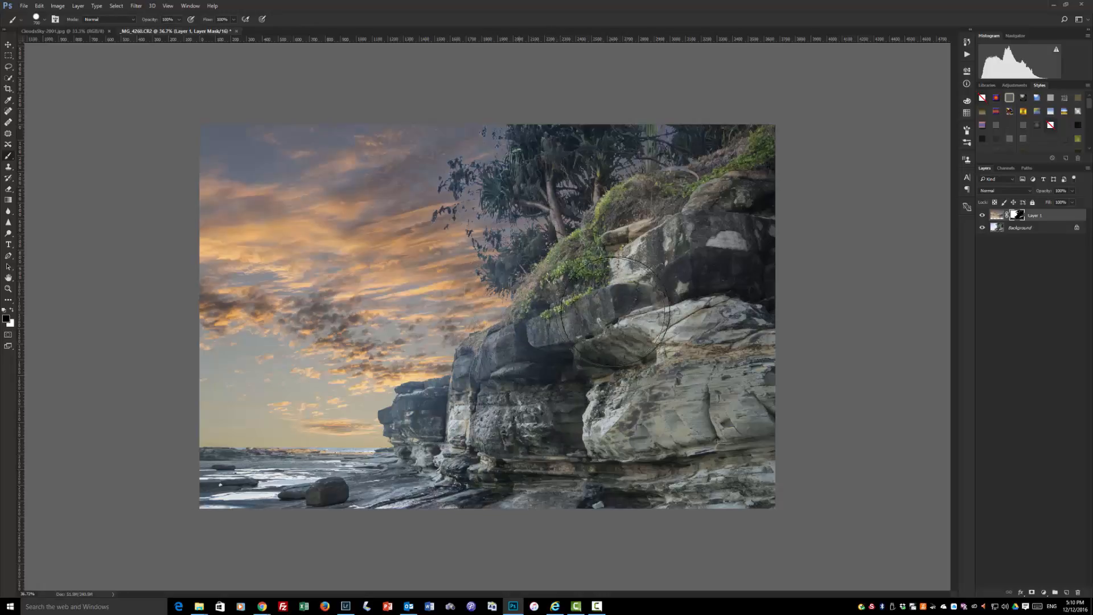
Reduce the brush size and paint the mask black over the pale curved branch on the grassy ridge
scroll(538, 307, up, 5)
scroll(628, 324, up, 2)
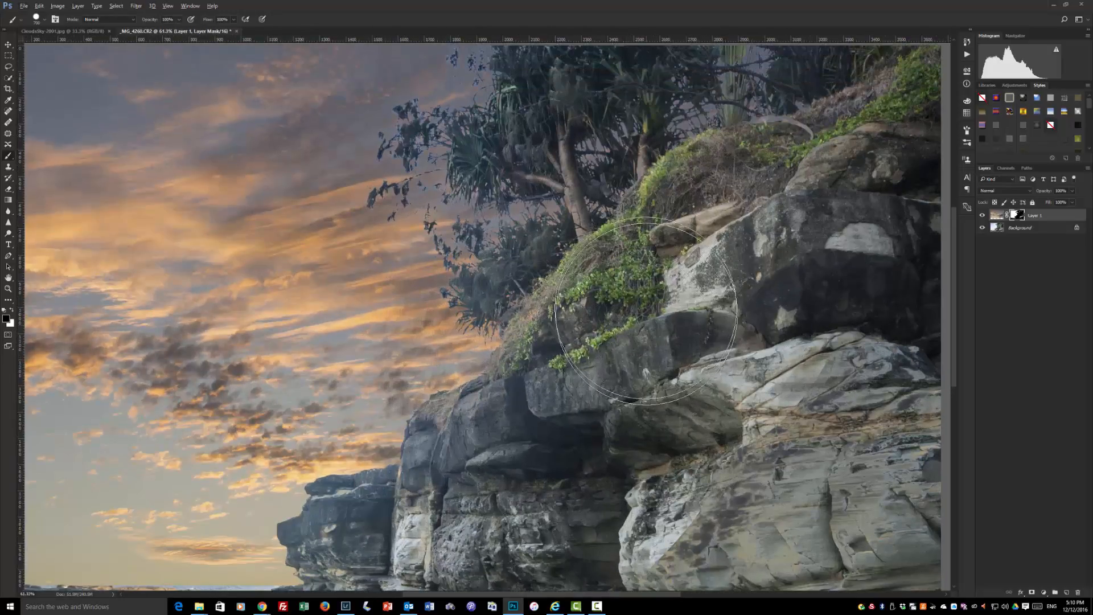
key(bracketleft)
key(bracketleft)
key(bracketleft)
key(bracketleft)
key(bracketleft)
key(bracketleft)
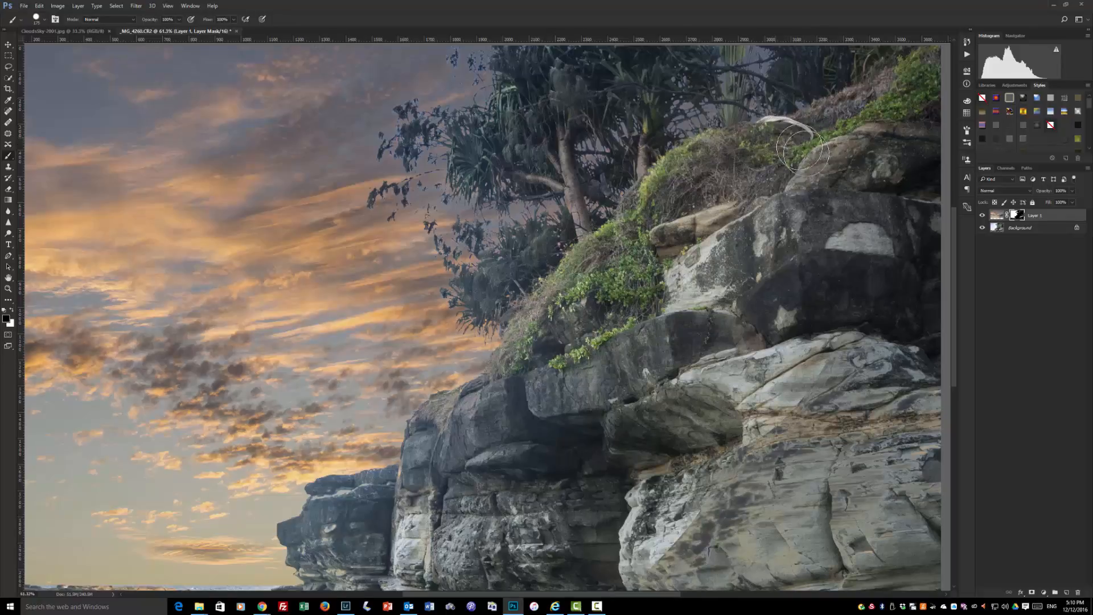
Paint black on the layer mask over the lower cliff rocks to remove the sunset sky from them
alt+scroll(790, 314, down, 3)
alt+scroll(790, 314, down, 2)
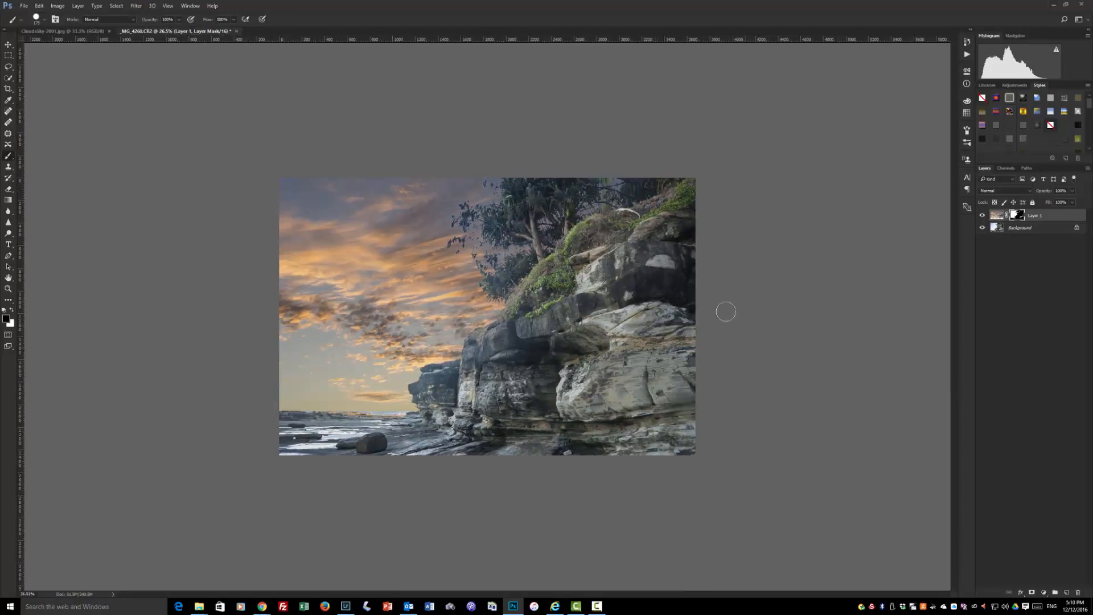
mouse_move(609, 399)
mouse_down()
mouse_move(634, 380)
mouse_move(686, 402)
mouse_up()
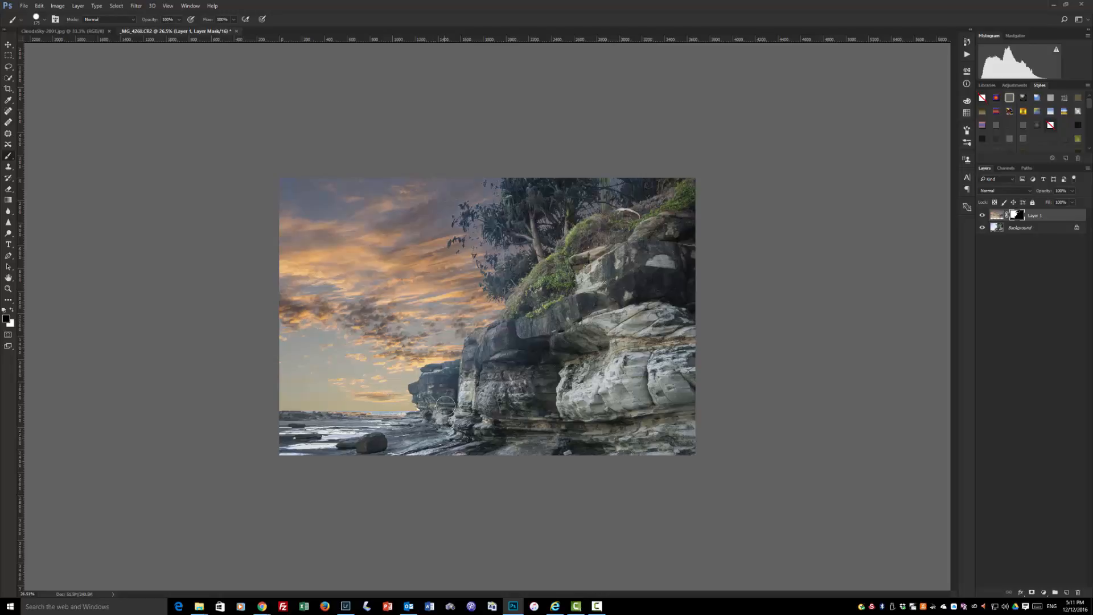
Finish masking the lower cliff, and paint black softly over the trees with a 500 px brush at 0% hardness and 5% flow
drag(467, 401, 492, 420)
right_click(548, 311)
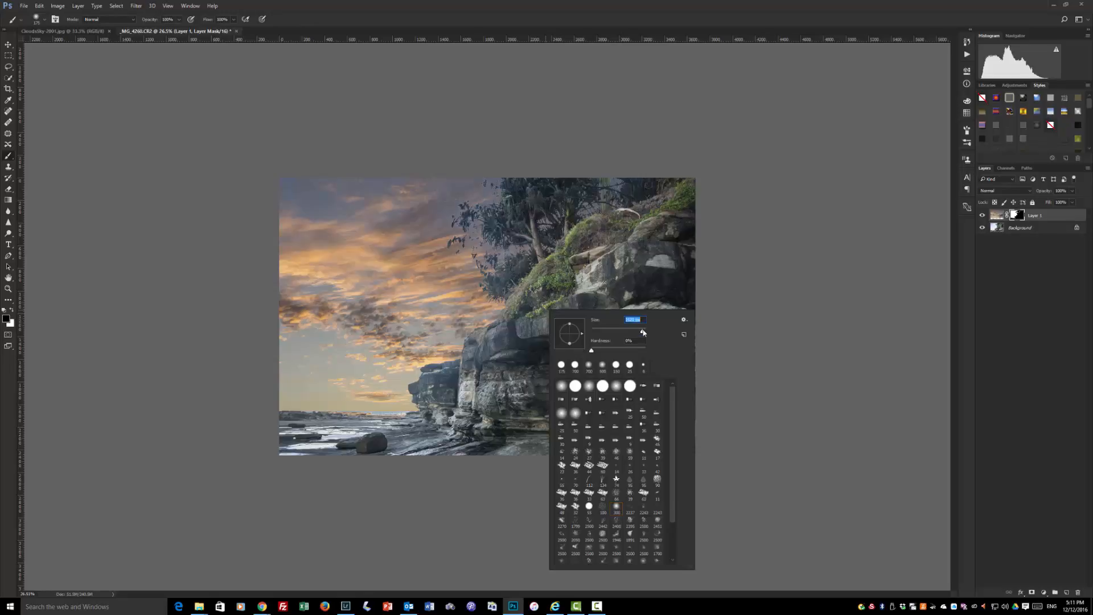
drag(638, 332, 637, 331)
text(500)
key(Return)
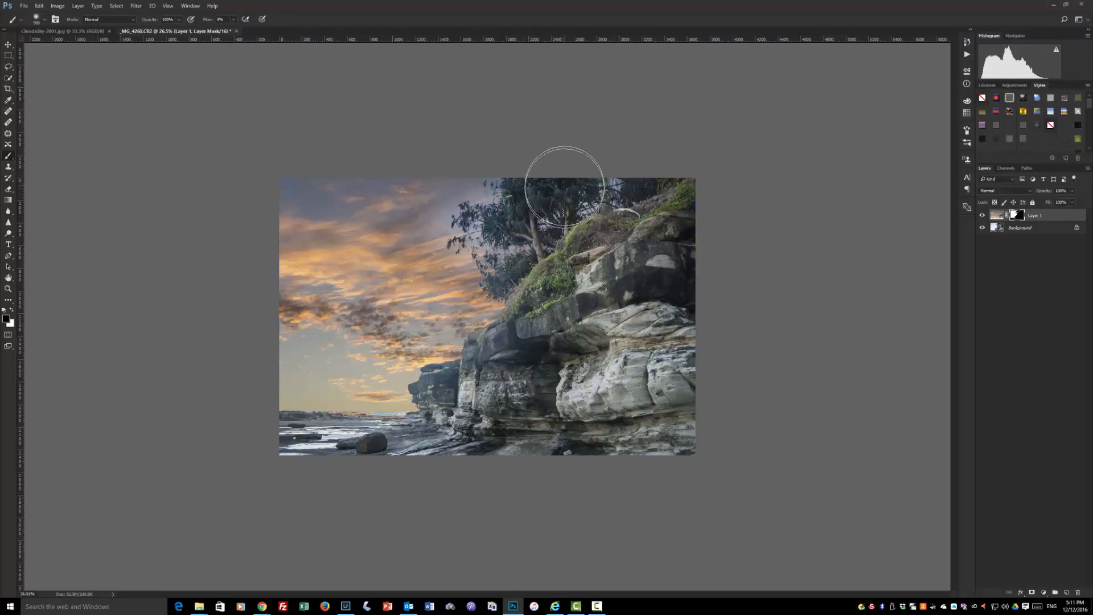
key(shift+0)
key(shift+1)
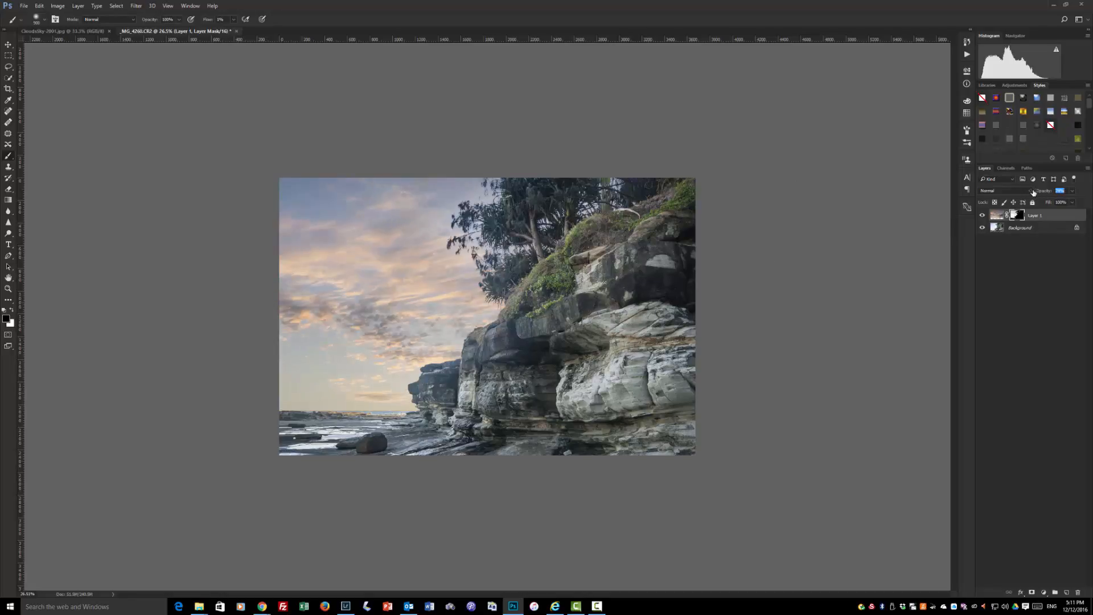
Lower the sunset sky layer's opacity to 72% and toggle the layer's visibility to compare it with the original sky
drag(1032, 192, 1031, 197)
click(983, 216)
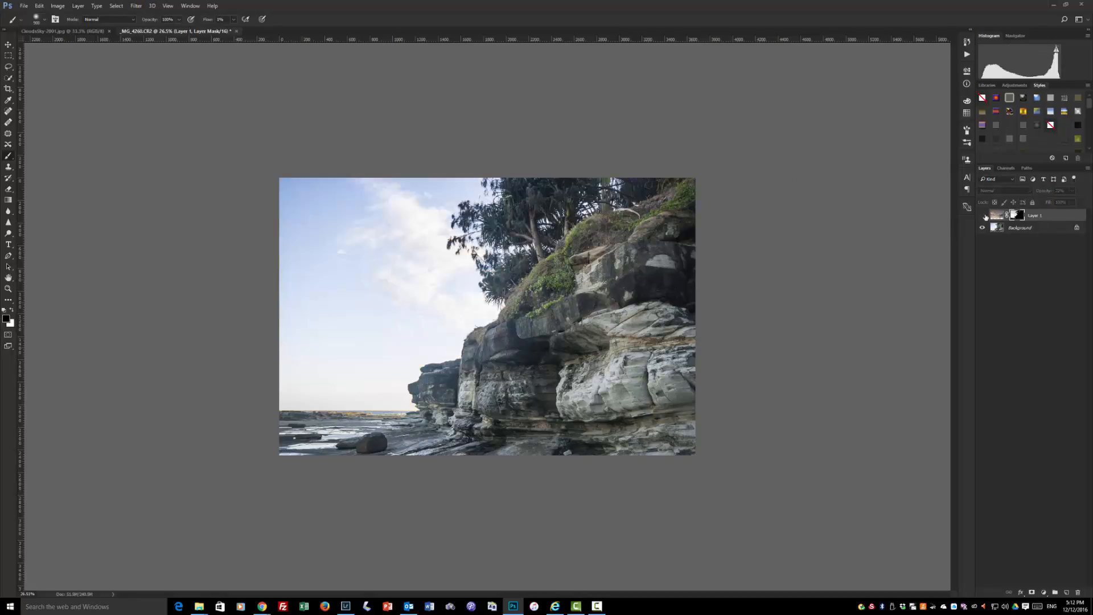
click(983, 217)
click(982, 216)
click(984, 217)
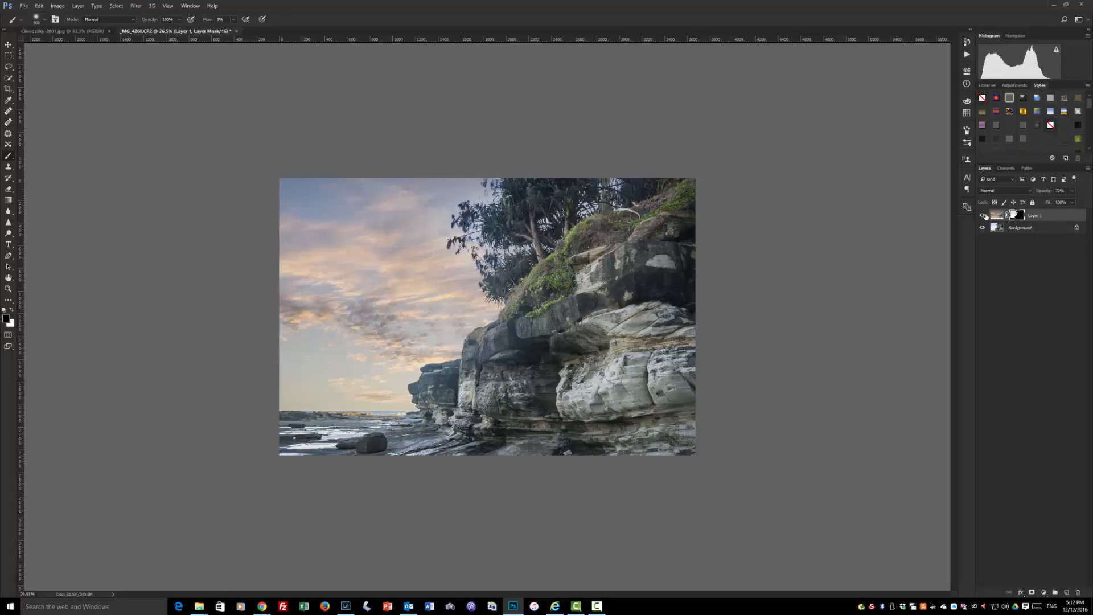
click(983, 216)
click(983, 216)
Check the blend around the trees and cliff edge, save the composite, and switch to Lightroom
scroll(488, 194, up, 3)
scroll(492, 168, up, 2)
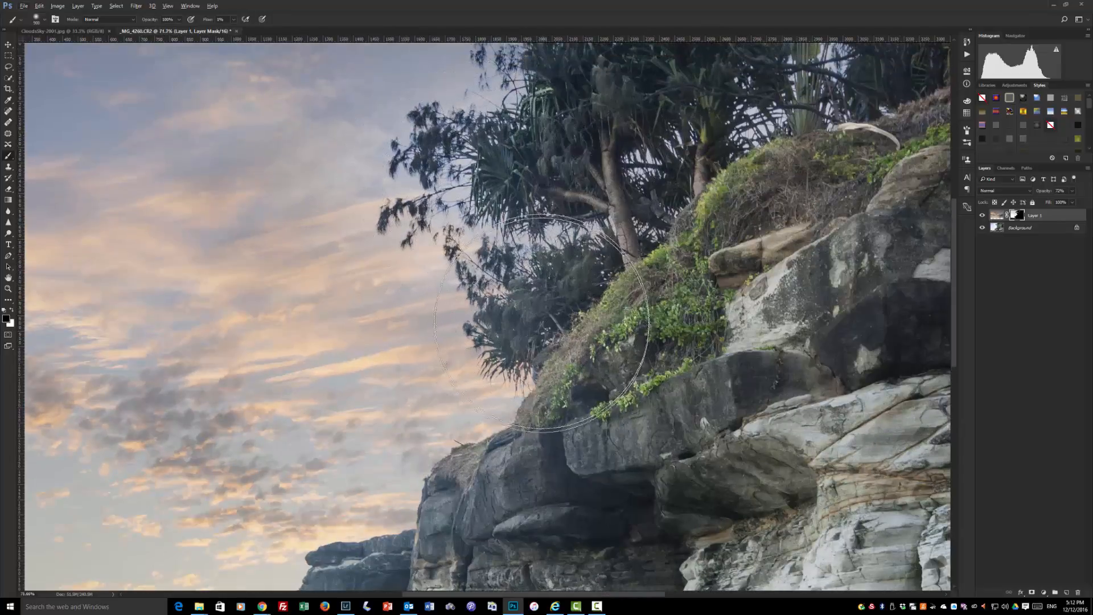
scroll(854, 202, down, 1)
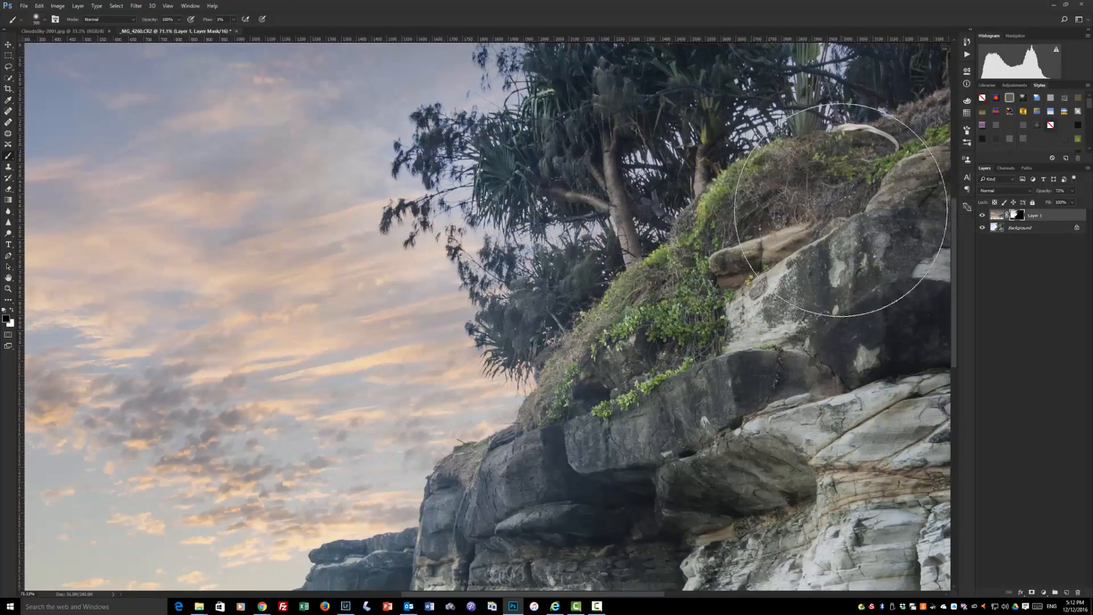
scroll(489, 318, down, 3)
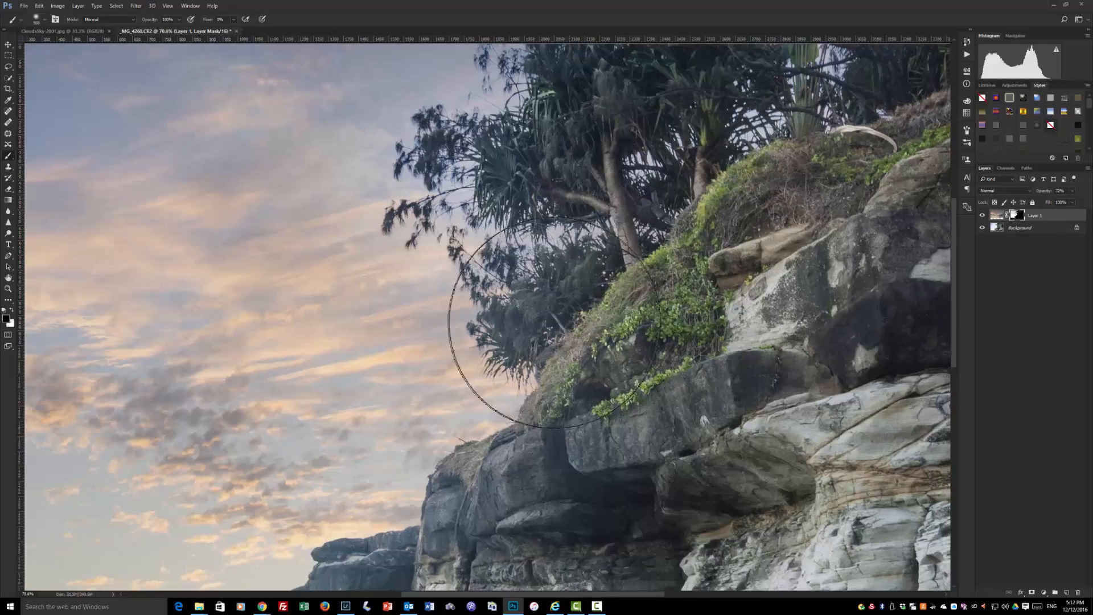
scroll(537, 360, down, 2)
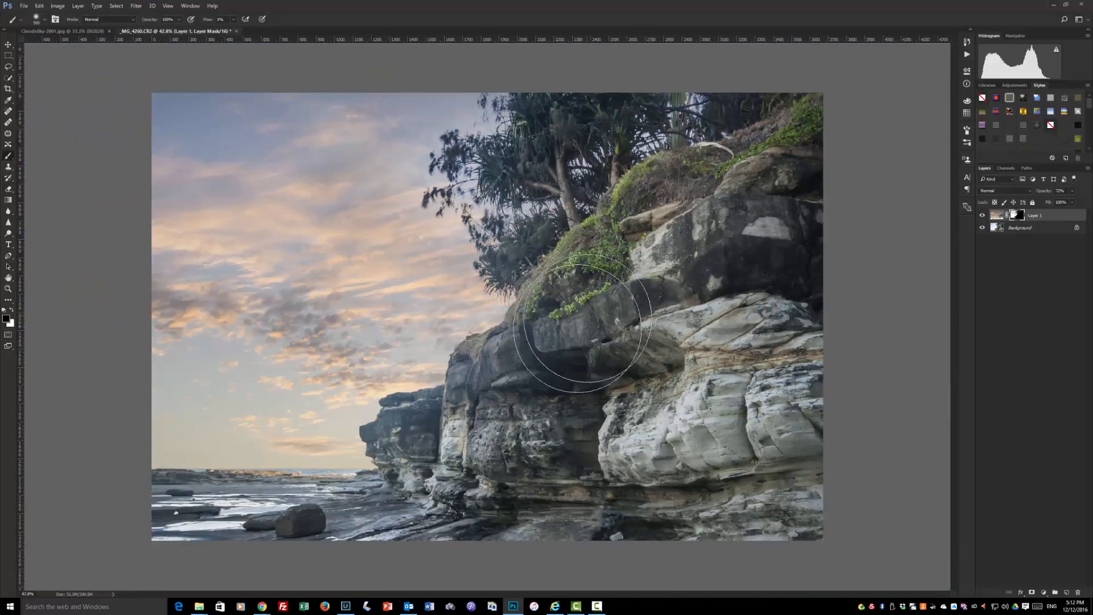
scroll(628, 305, down, 1)
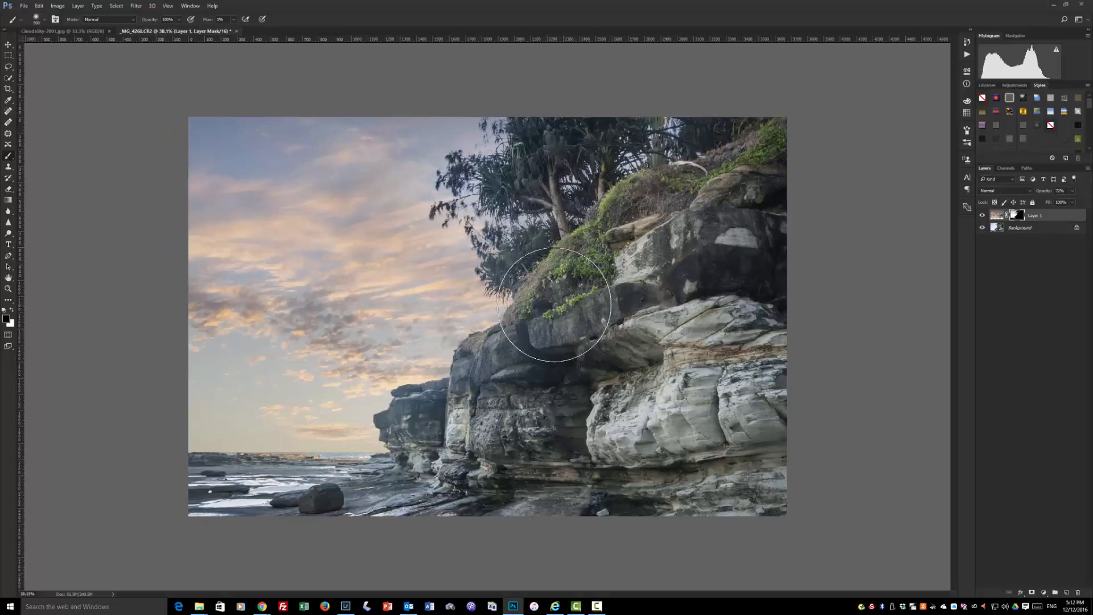
key(ctrl+s)
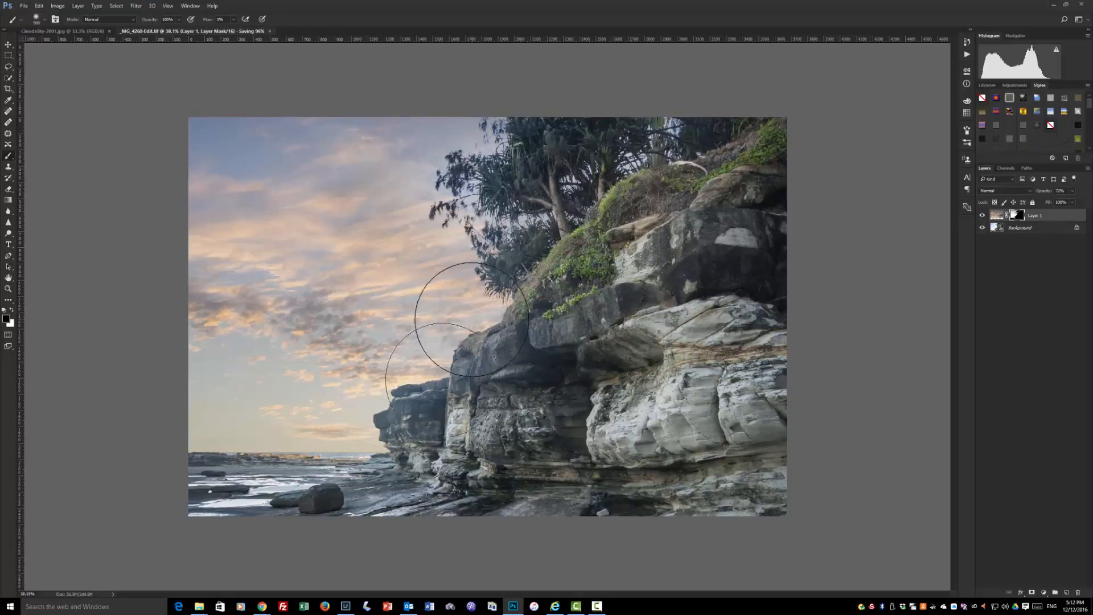
click(346, 606)
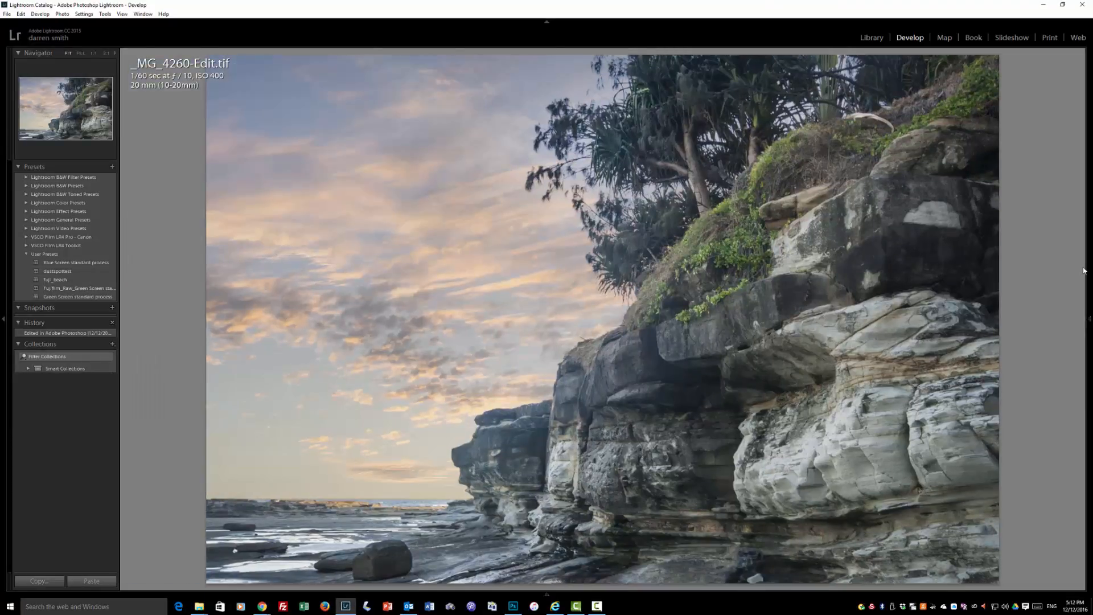
Set the edited photo's Clarity to +33, Vibrance to +13 and Shadows to +13, with tone curve Lights at +13 and Darks at -17
scroll(1084, 205, up, 2)
scroll(1084, 205, up, 2)
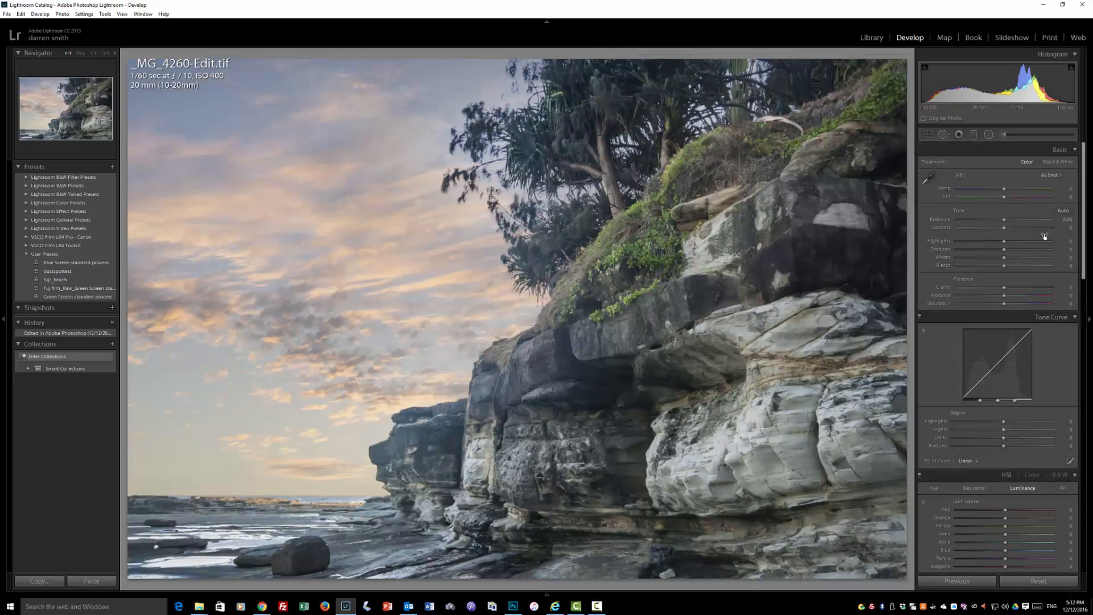
drag(1018, 286, 1010, 296)
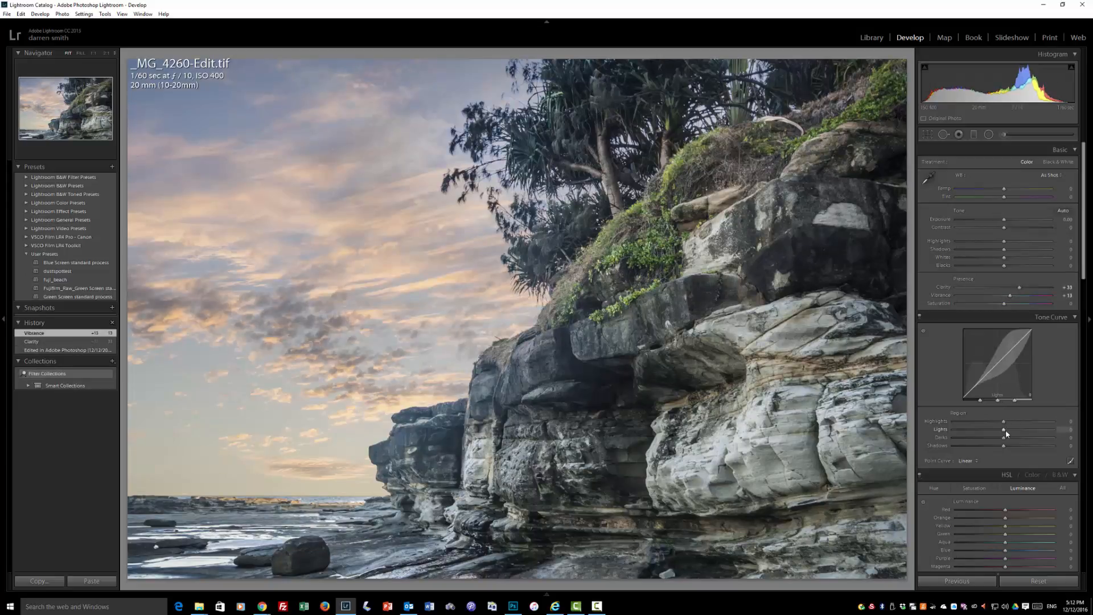
mouse_move(1006, 430)
mouse_down()
mouse_move(1016, 432)
mouse_move(995, 437)
mouse_up()
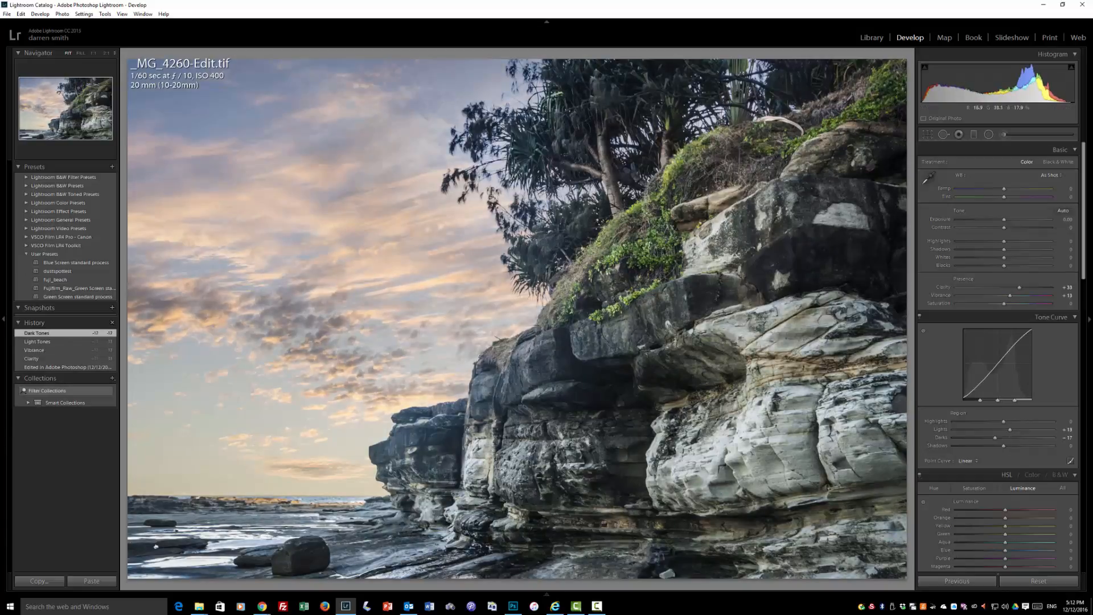
key(f)
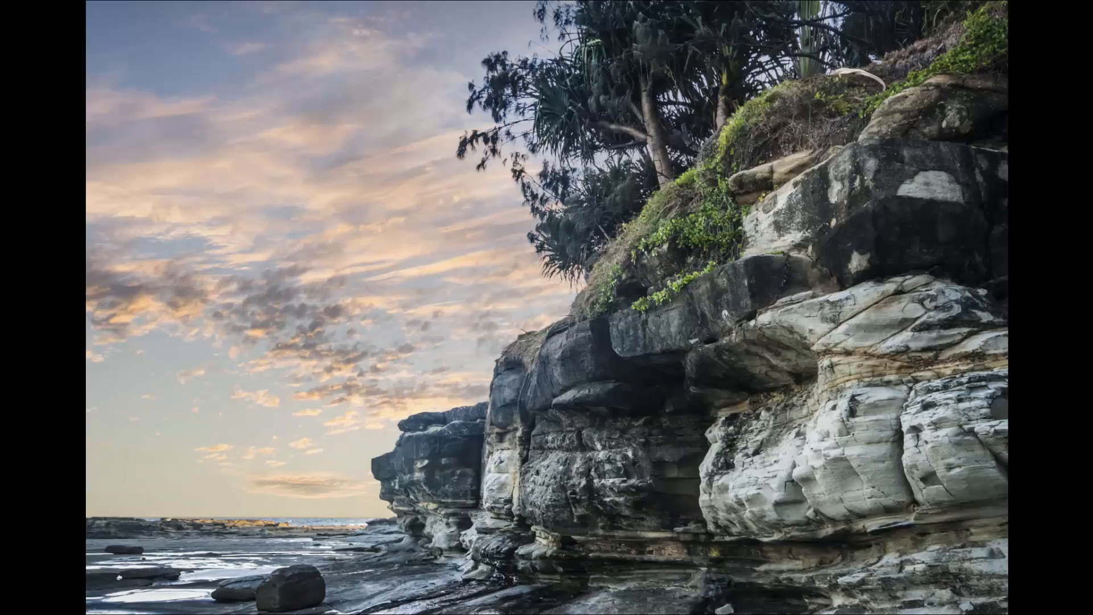
key(f)
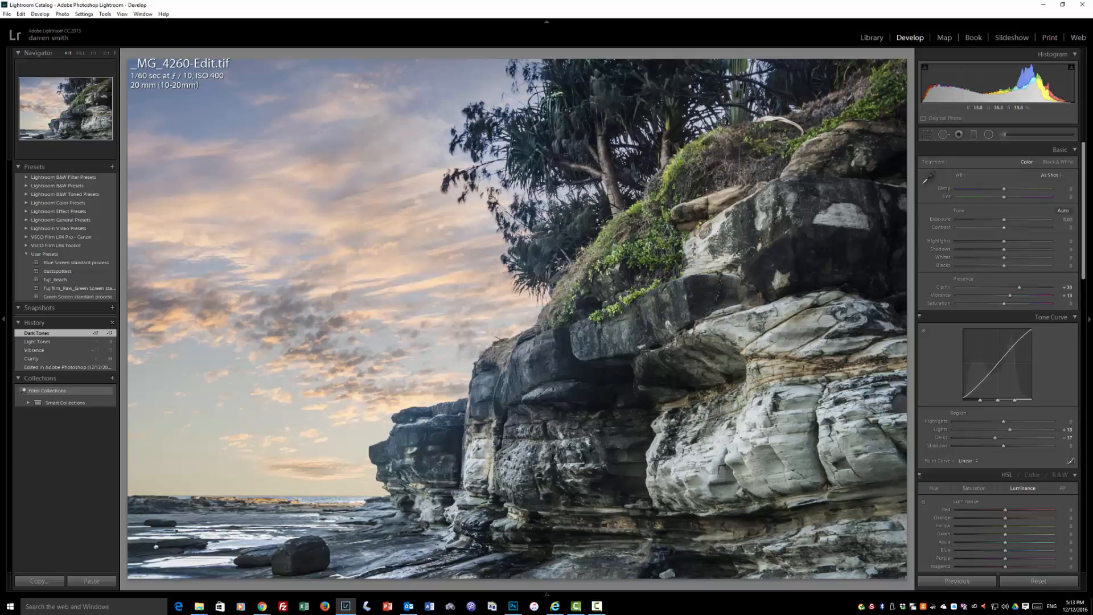
click(545, 594)
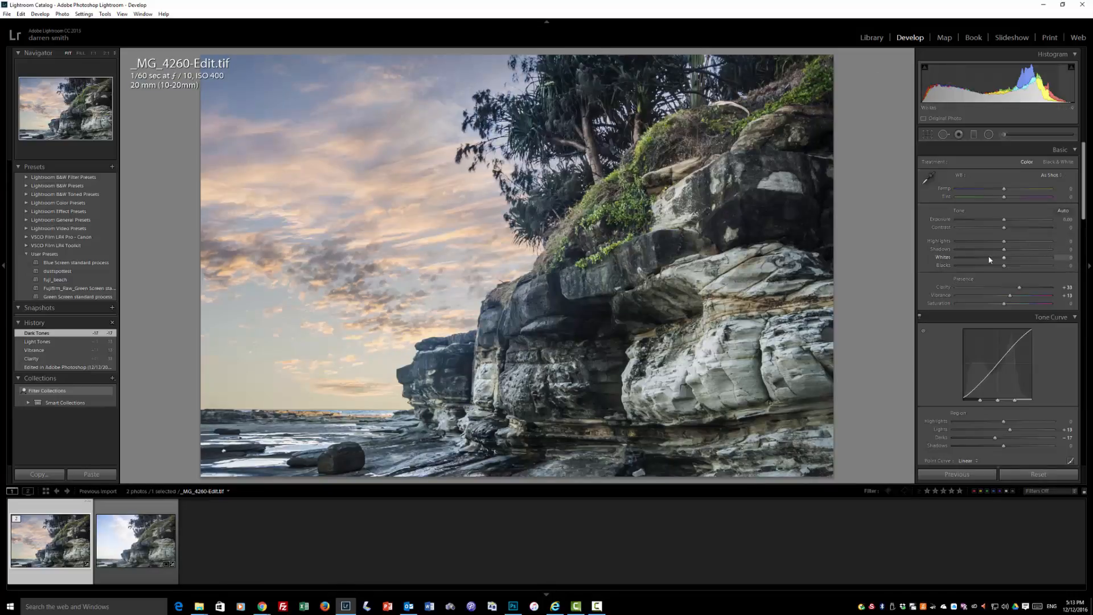
drag(1013, 252, 1007, 250)
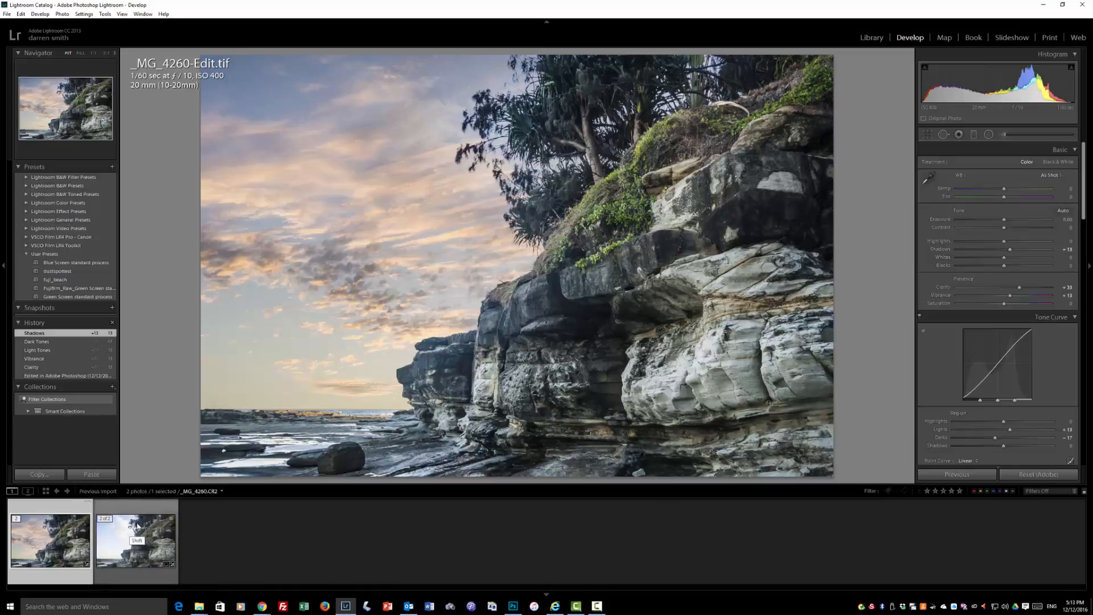
Compare the edited TIFF side by side with the original raw photo in an enlarged Survey view
ctrl+click(162, 521)
key(n)
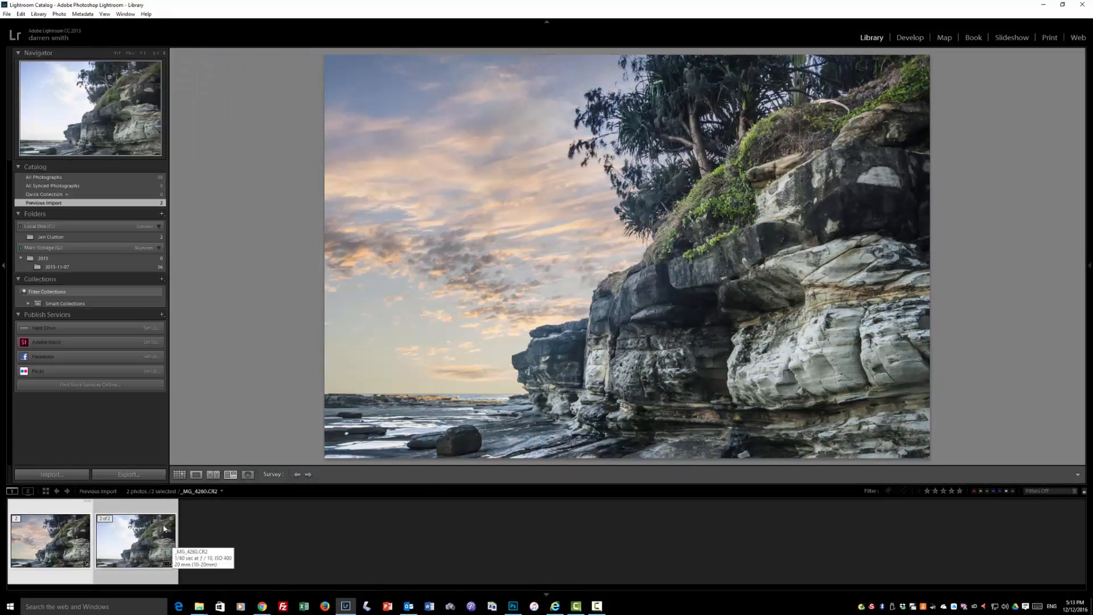
click(3, 272)
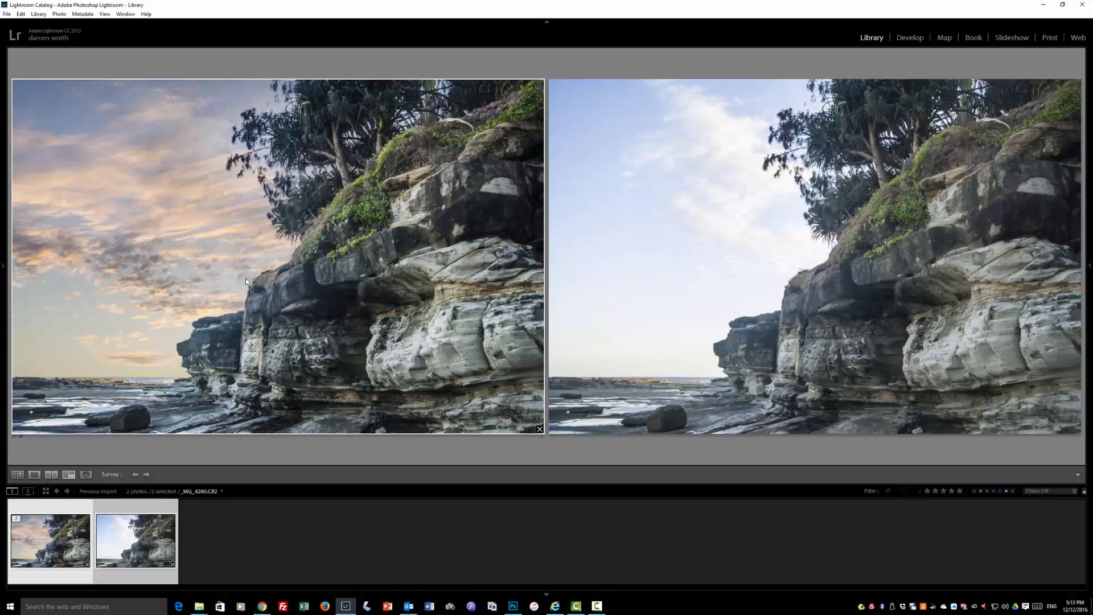
Return to developing the edited TIFF alone and warm it with Temp +4 and Tint +5
click(58, 524)
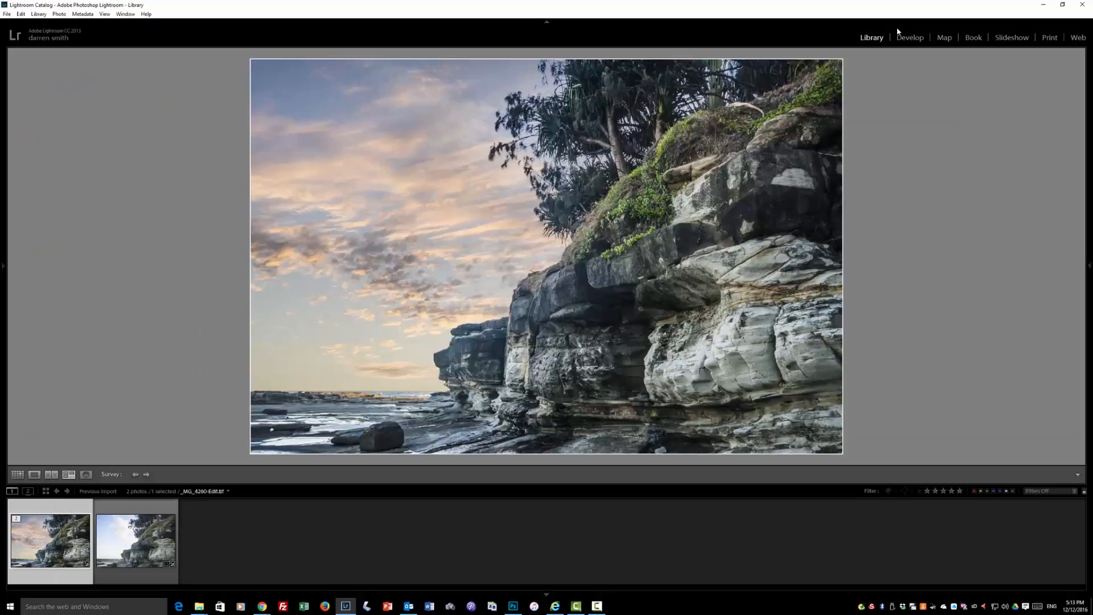
click(911, 37)
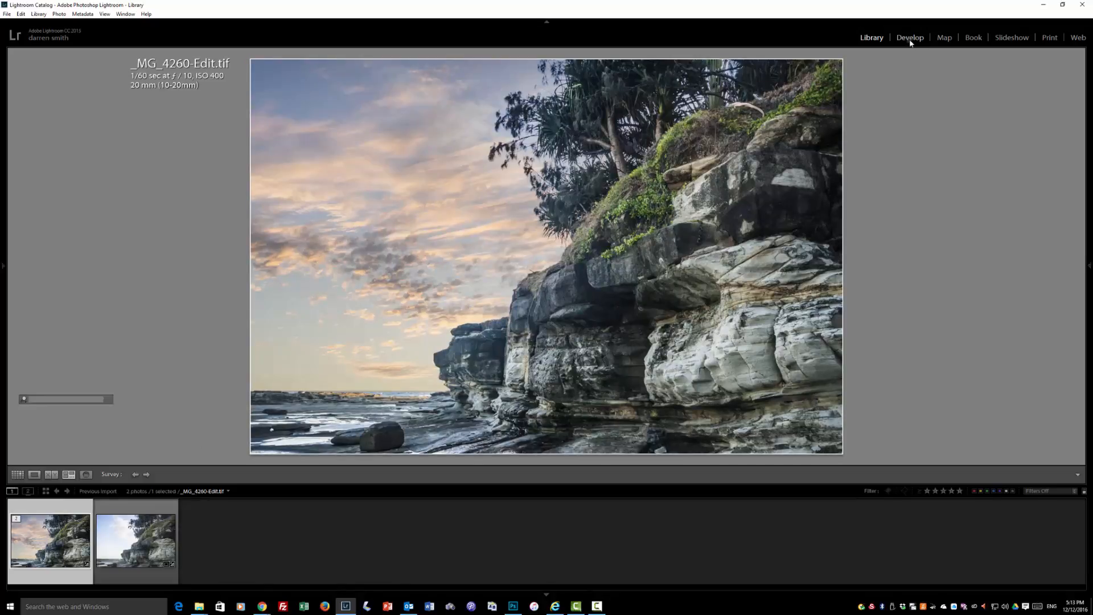
drag(1046, 186, 1070, 198)
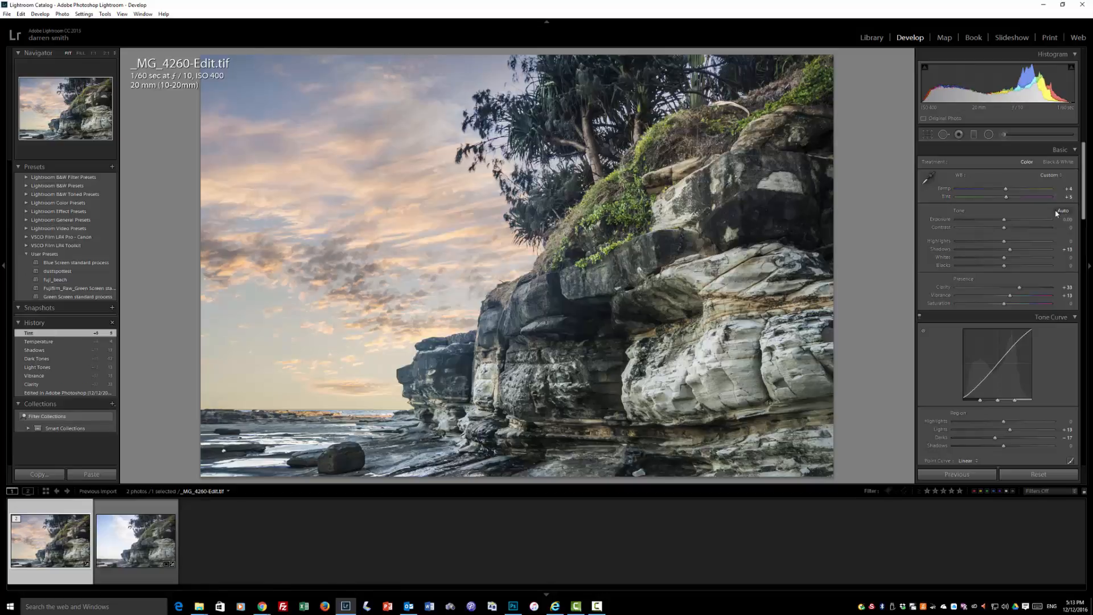
Sharpen the photo with Amount 36, and reduce noise with Luminance 19 and luminance Detail 62, previewing the green foliage
scroll(1033, 286, down, 10)
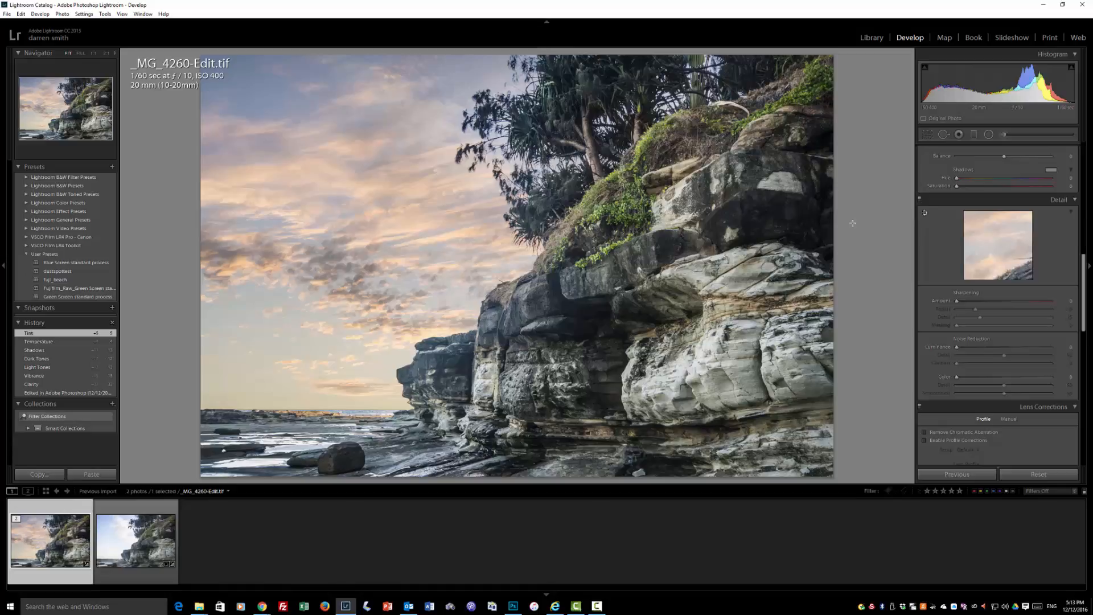
click(606, 219)
drag(958, 301, 982, 299)
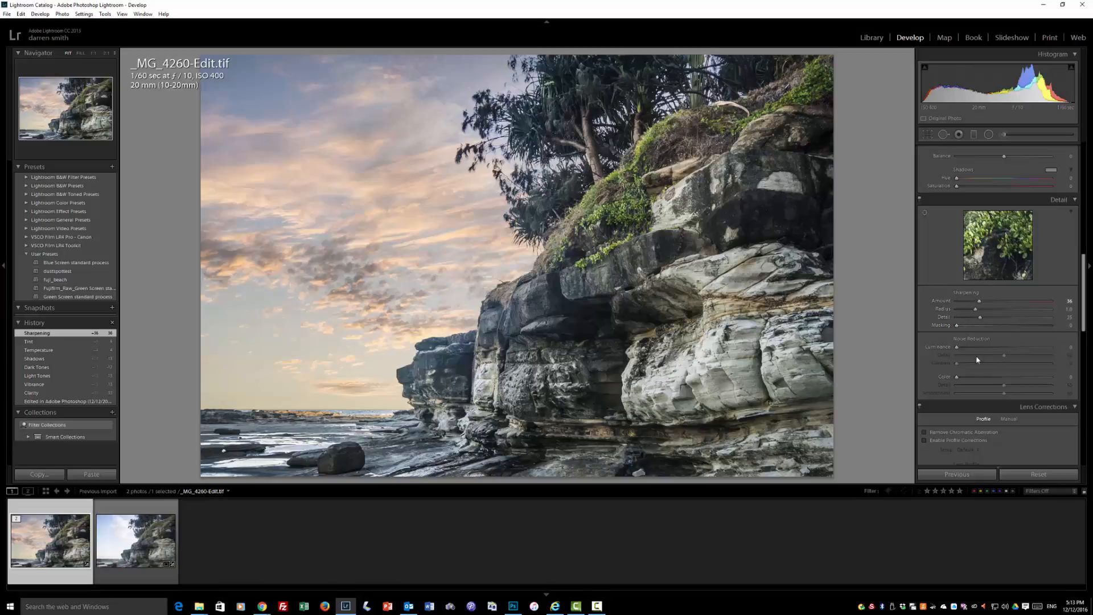
drag(957, 347, 1015, 356)
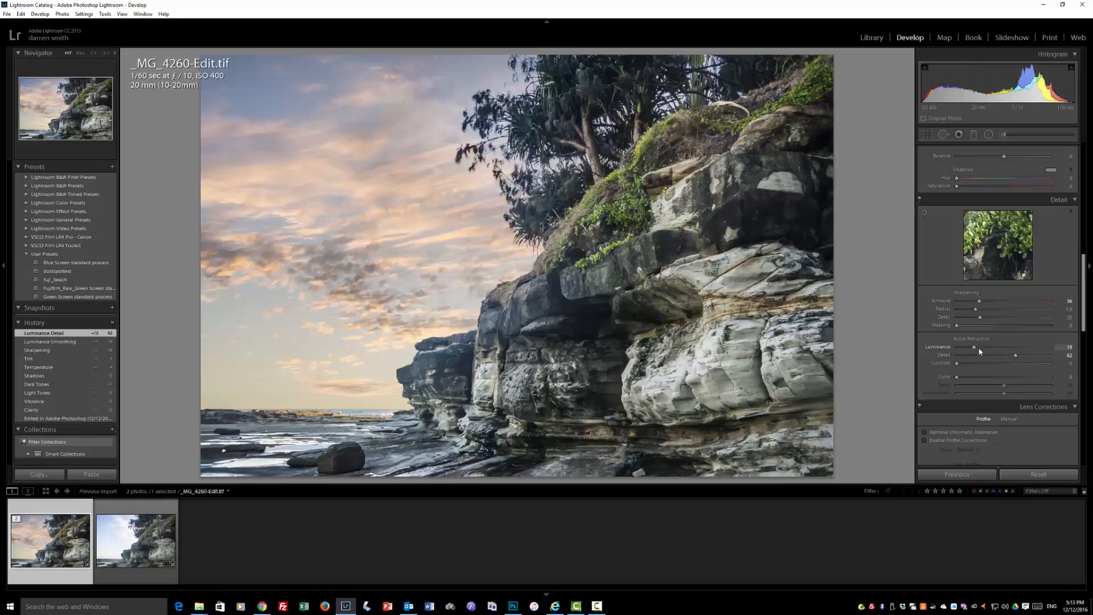